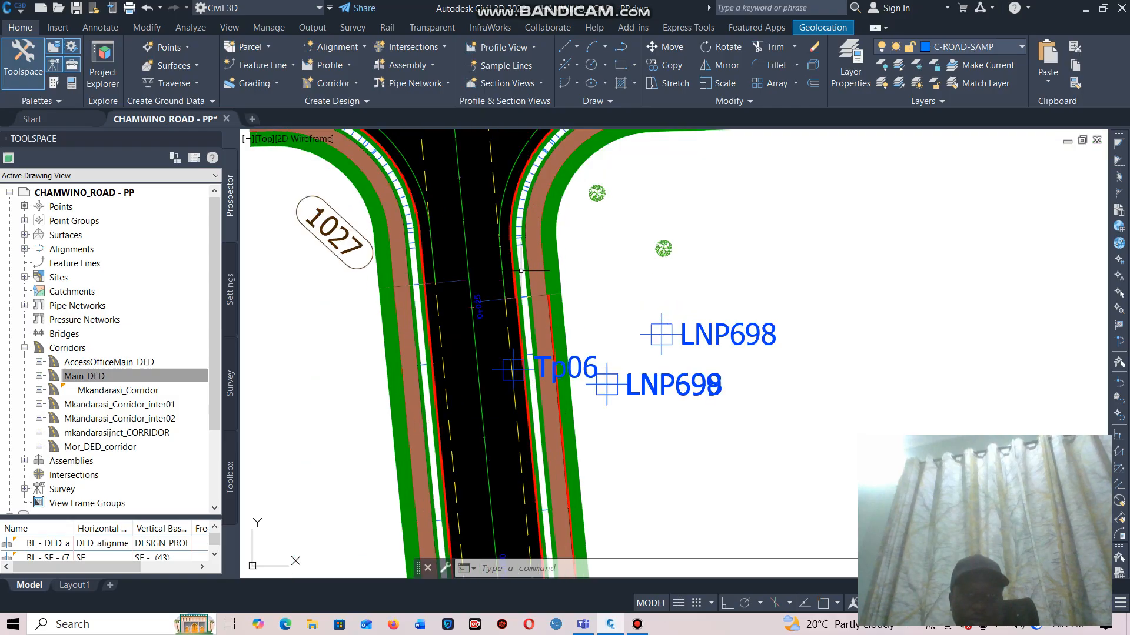
Open the corridor properties of Main_DED from the road section below the T-junction.
{"action": "scroll", "coordinate": [592, 252], "scroll_direction": "down", "scroll_amount": 3}
{"action": "scroll", "coordinate": [462, 276], "scroll_direction": "down", "scroll_amount": 2}
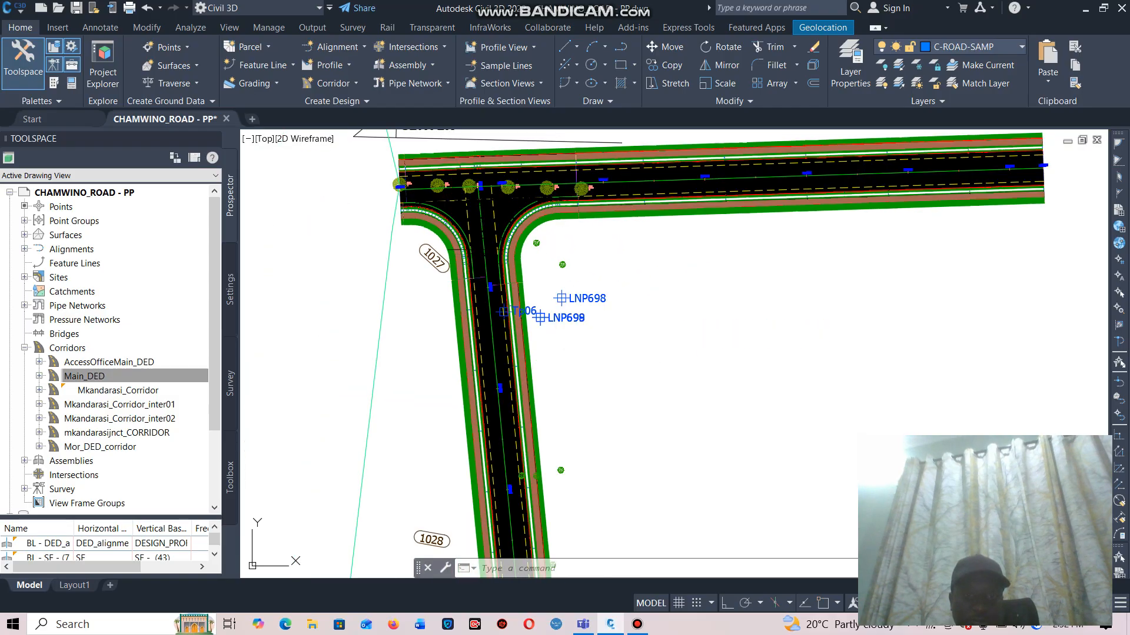
{"action": "scroll", "coordinate": [453, 338], "scroll_direction": "up", "scroll_amount": 2}
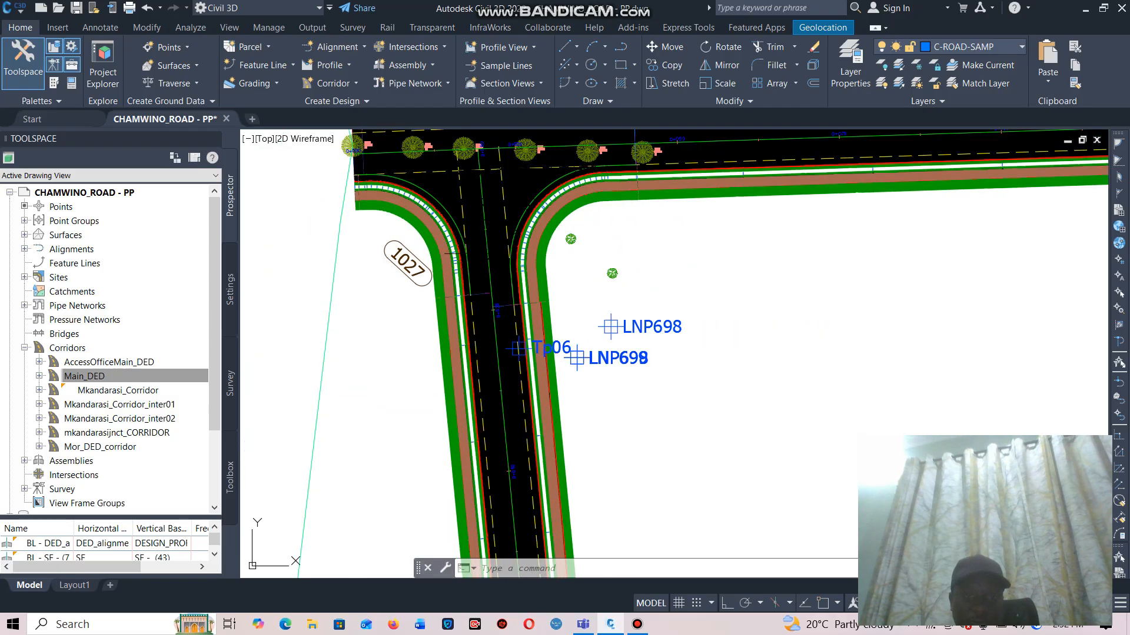
{"action": "left_click", "coordinate": [458, 326]}
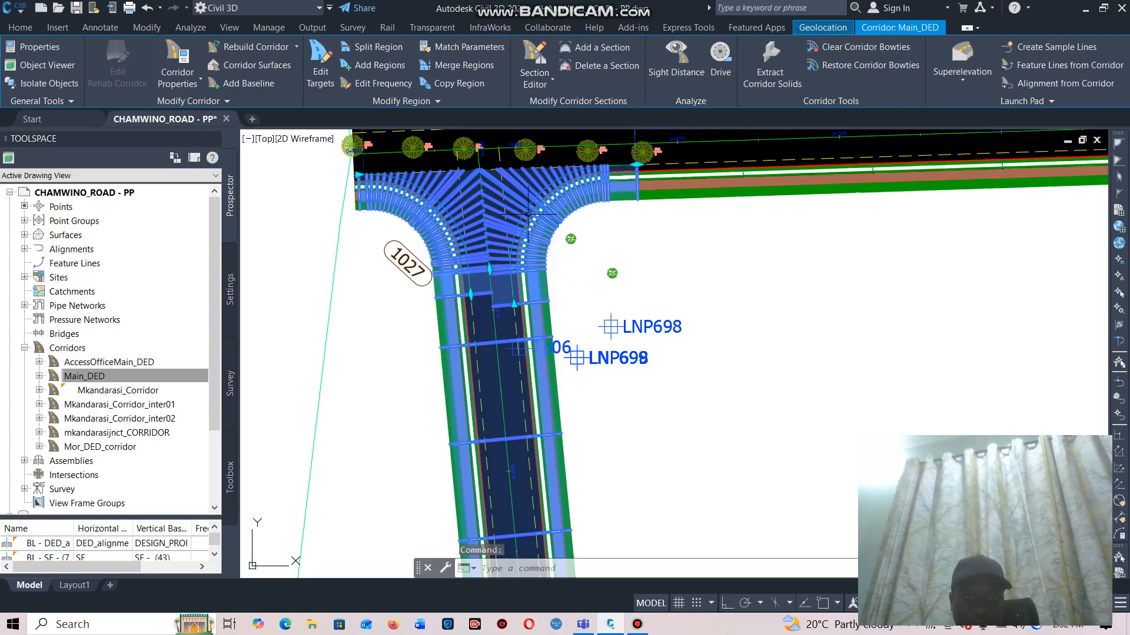
{"action": "right_click", "coordinate": [599, 241]}
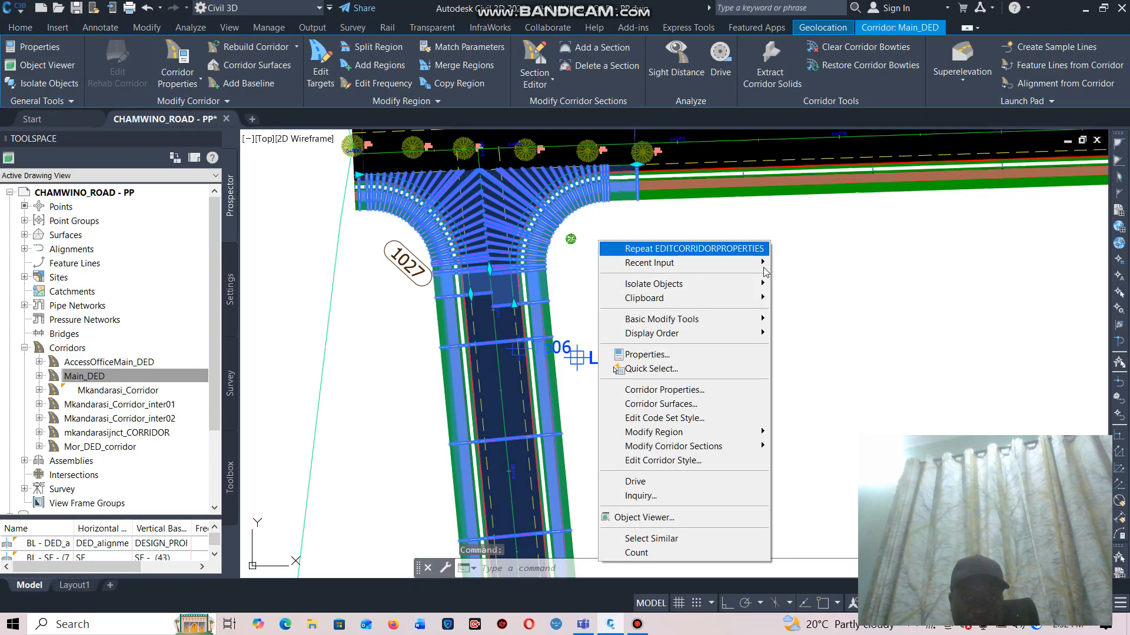
{"action": "left_click", "coordinate": [674, 390]}
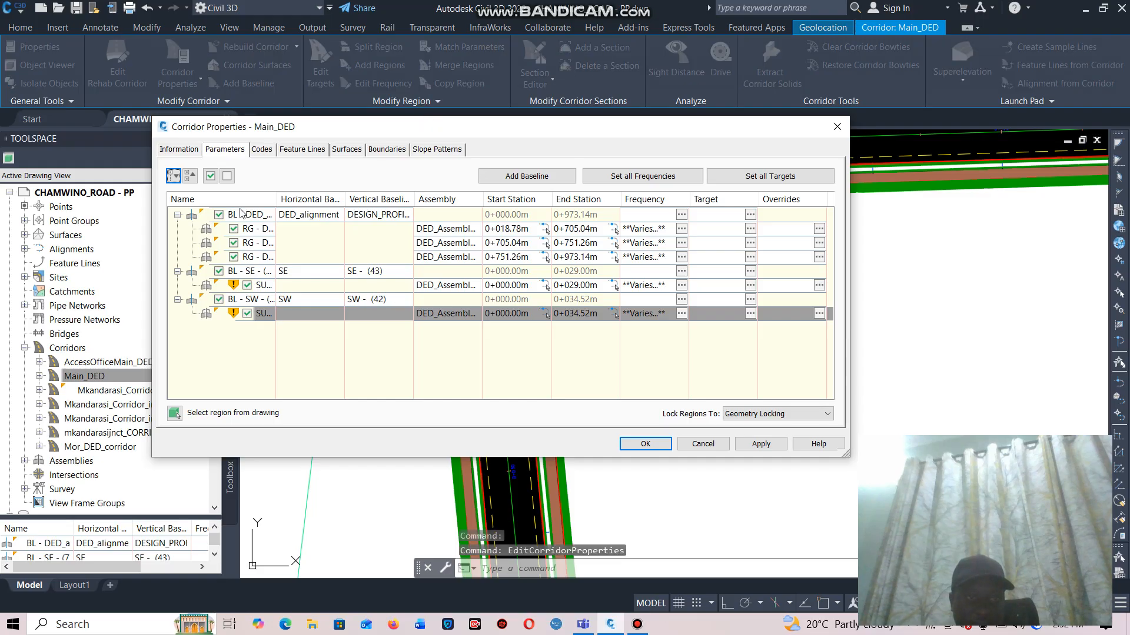
Review the Main_DED corridor's information, parameters, codes, feature lines, surfaces, boundaries and slope patterns.
{"action": "left_click", "coordinate": [178, 149]}
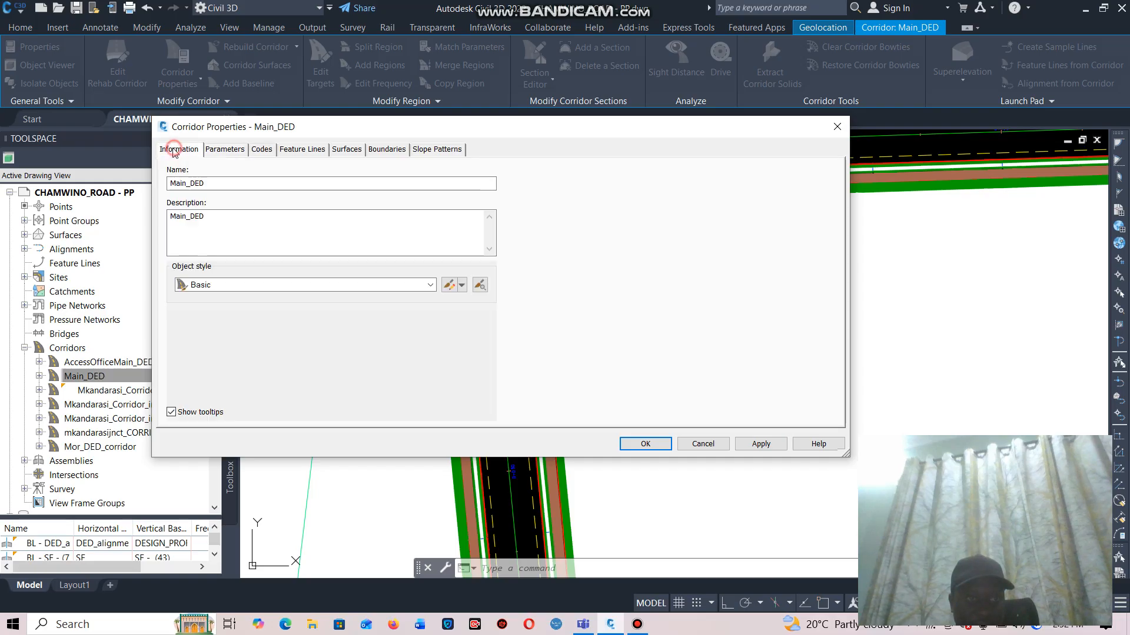
{"action": "left_click", "coordinate": [226, 150]}
{"action": "left_click", "coordinate": [263, 149]}
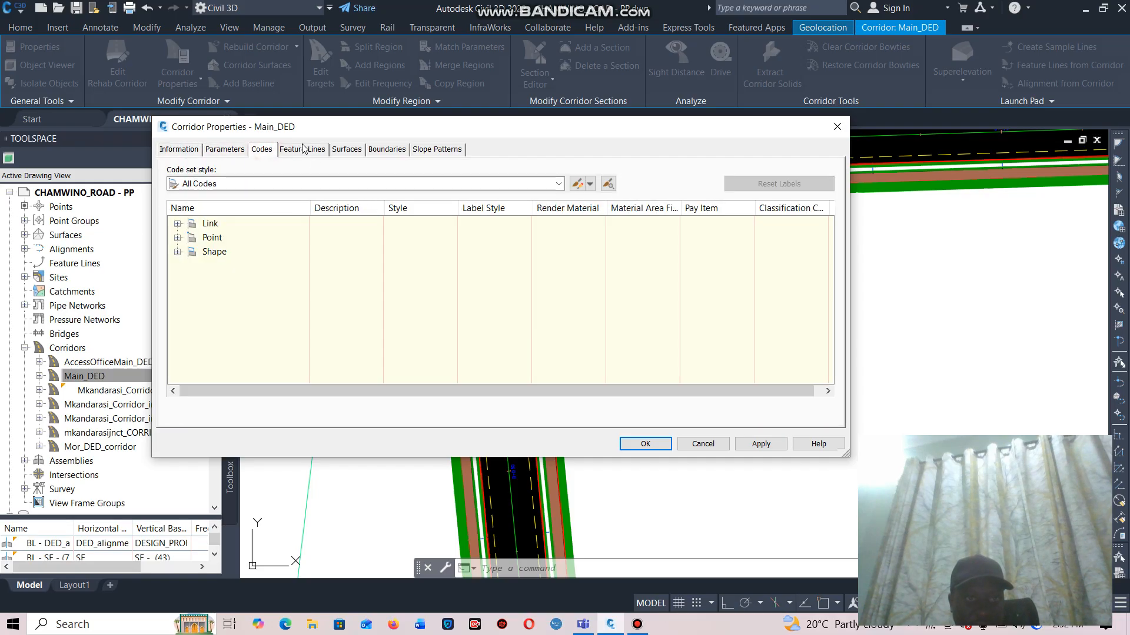
{"action": "left_click", "coordinate": [302, 150]}
{"action": "left_click", "coordinate": [350, 151]}
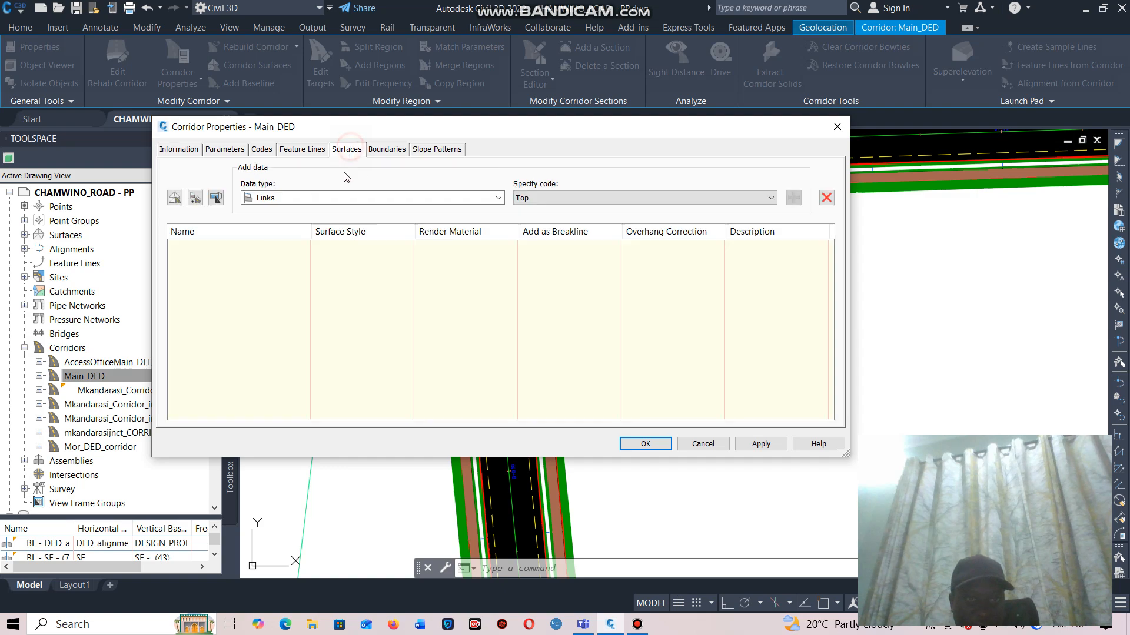
{"action": "left_click", "coordinate": [387, 150]}
{"action": "left_click", "coordinate": [439, 151]}
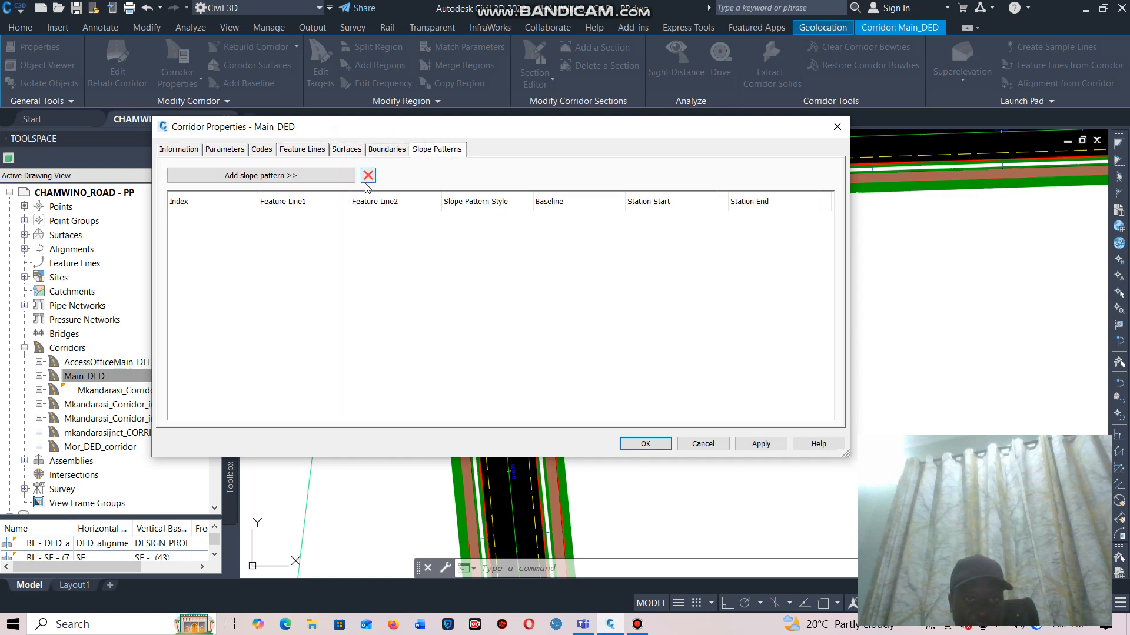
Create a corridor surface named "Top corridor DED" and set its overhang correction to Top Links.
{"action": "left_click", "coordinate": [347, 150]}
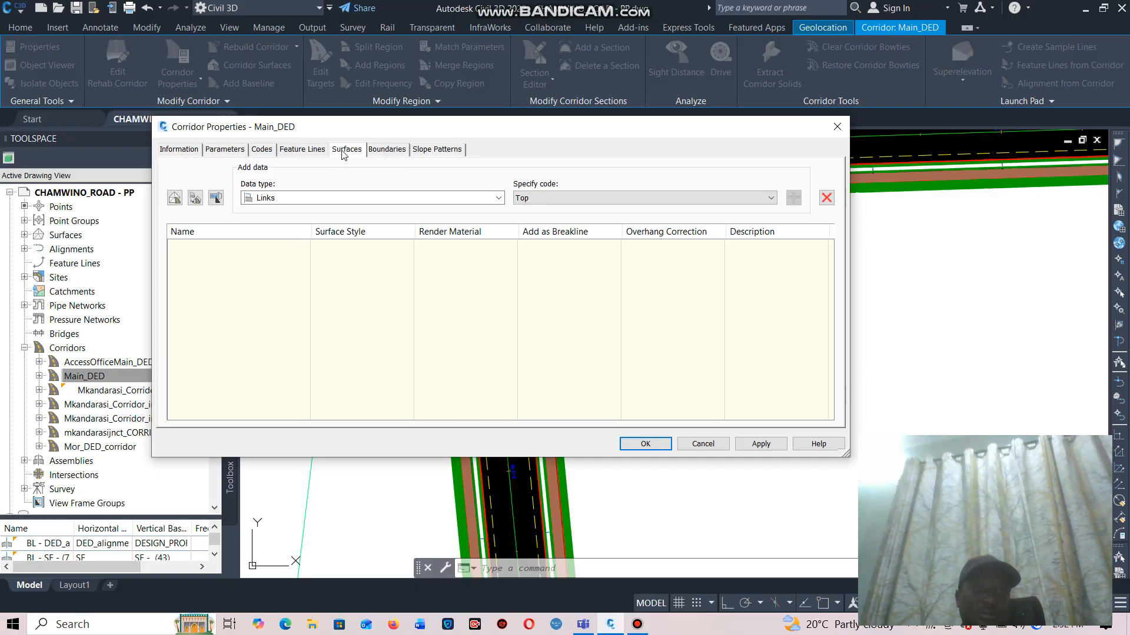
{"action": "left_click", "coordinate": [175, 199]}
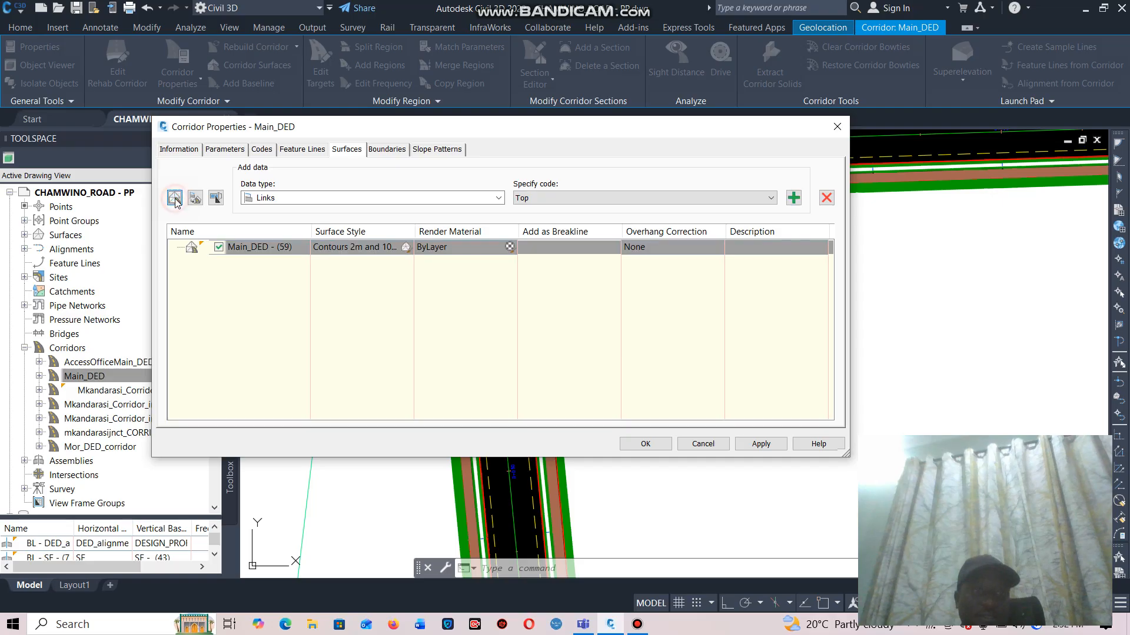
{"action": "left_click", "coordinate": [269, 247]}
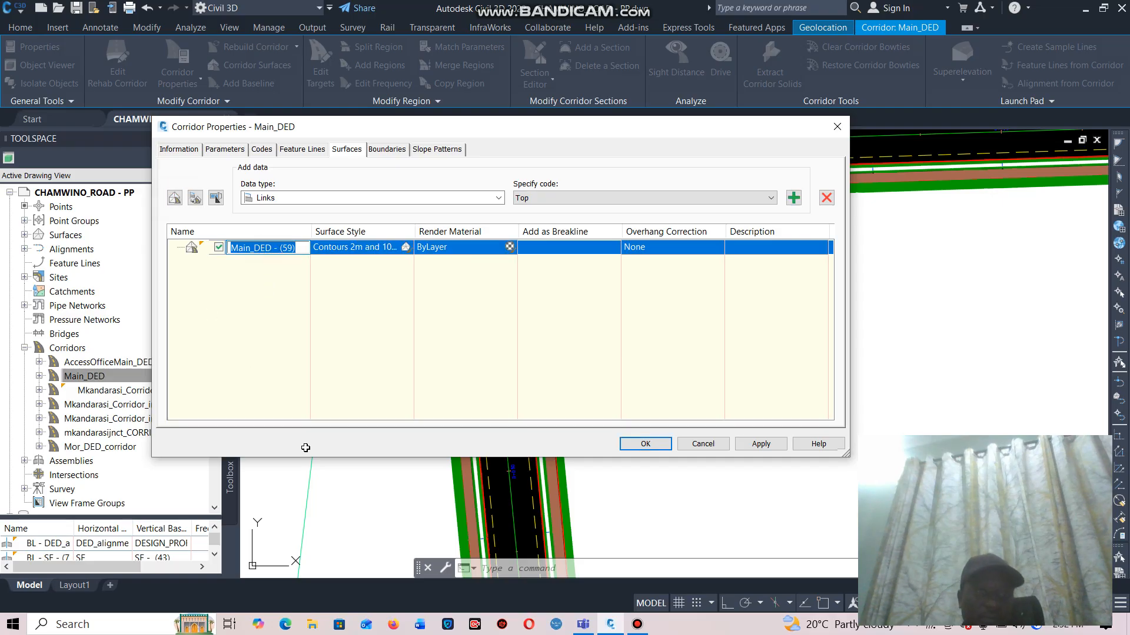
{"action": "type", "text": "TOP"}
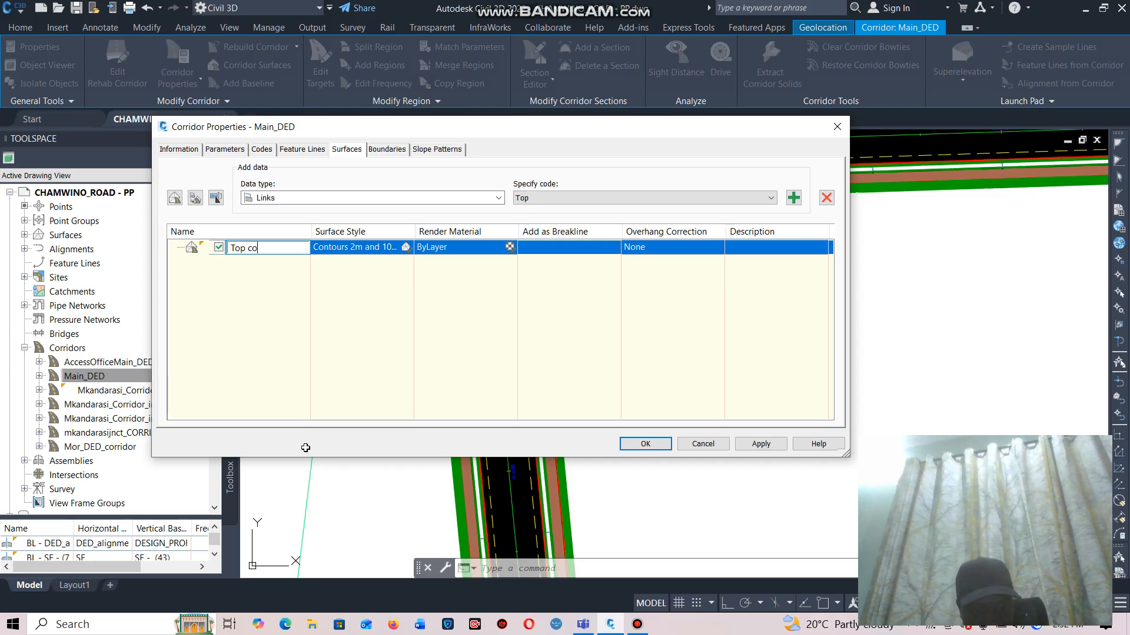
{"action": "type", "text": "r DED"}
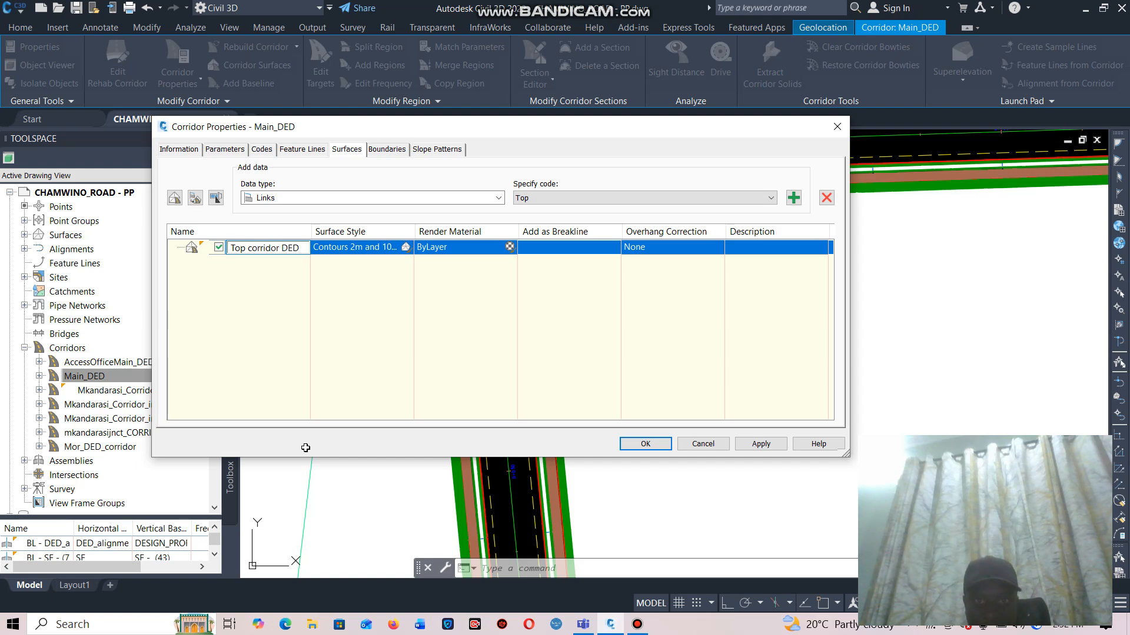
{"action": "left_click", "coordinate": [654, 248]}
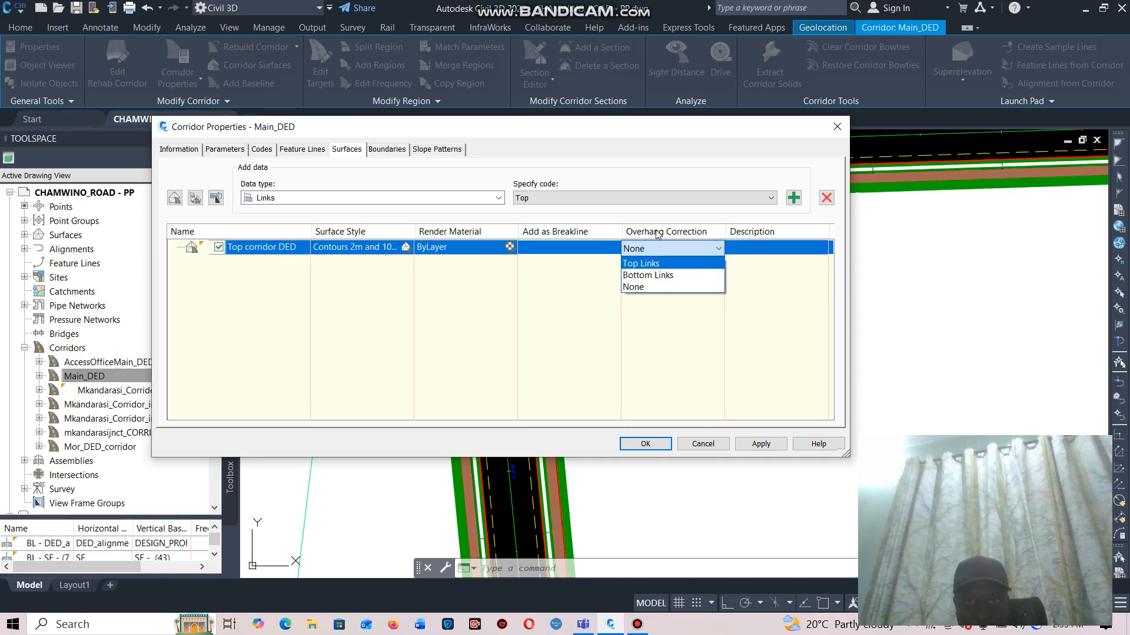
{"action": "left_click", "coordinate": [648, 265]}
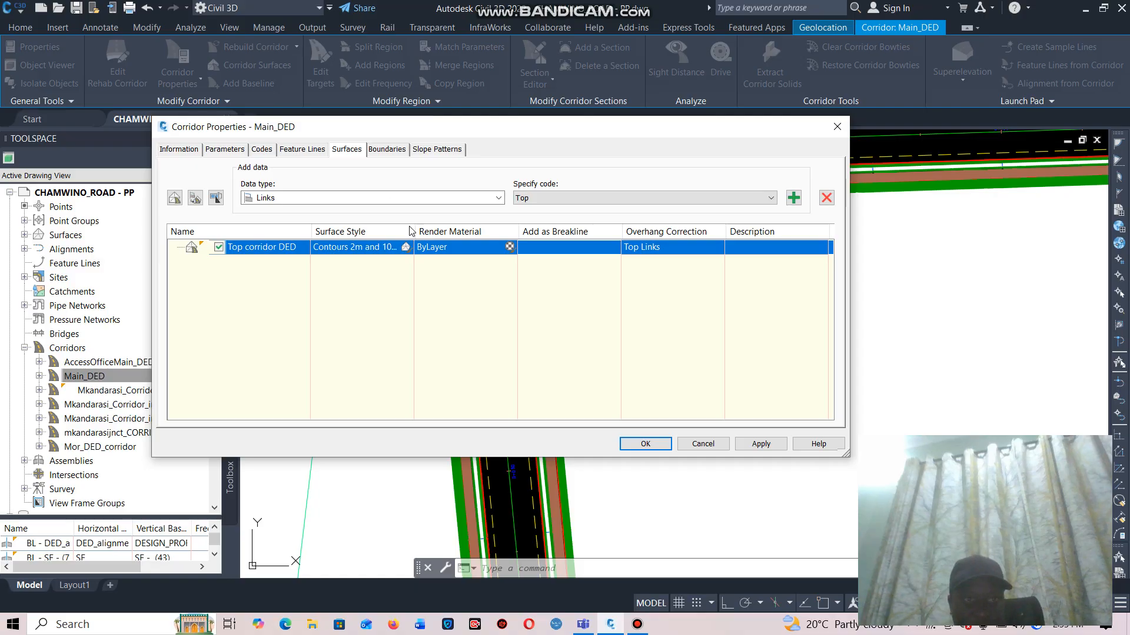
Add the Top link code to the "Top corridor DED" surface and enable it as a breakline.
{"action": "left_click", "coordinate": [498, 198]}
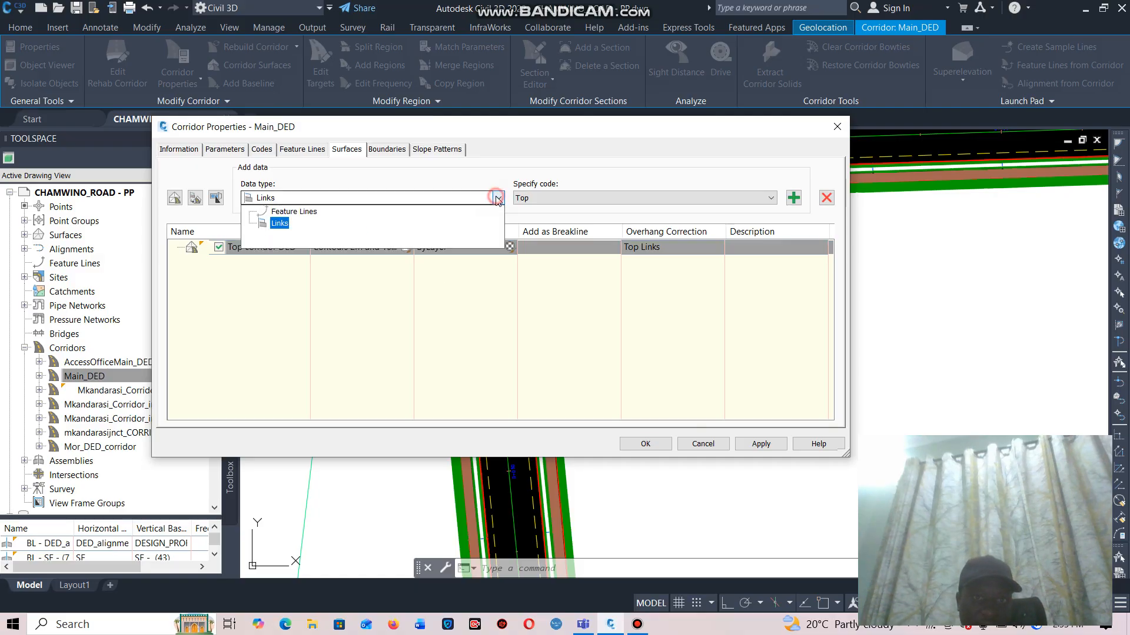
{"action": "left_click", "coordinate": [287, 228]}
{"action": "left_click", "coordinate": [595, 199]}
{"action": "left_click", "coordinate": [595, 200]}
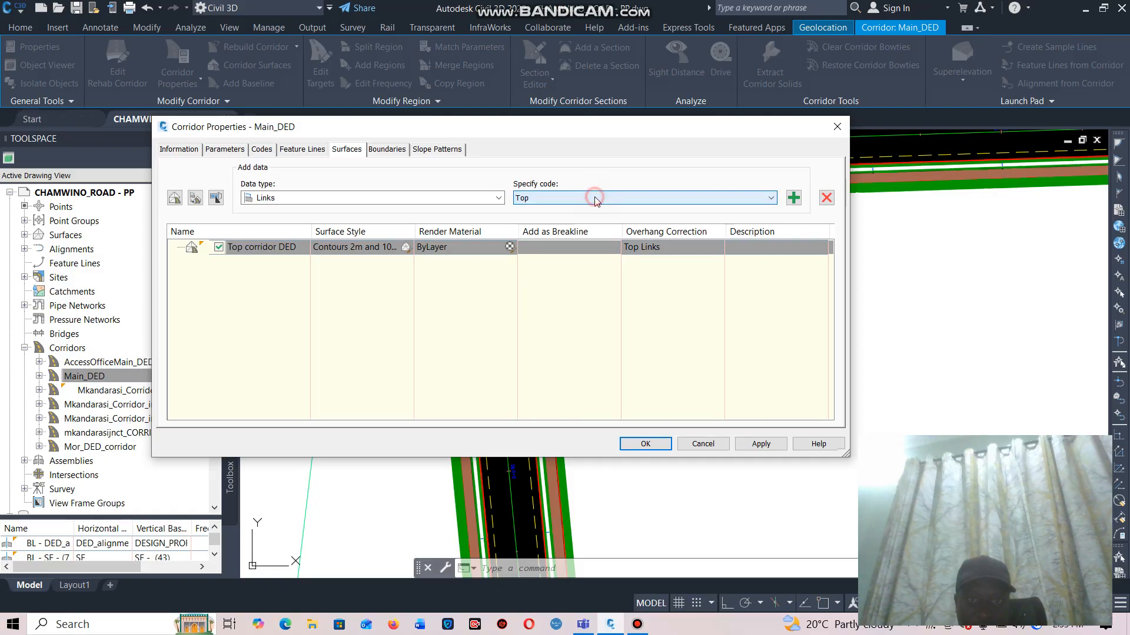
{"action": "left_click", "coordinate": [794, 199]}
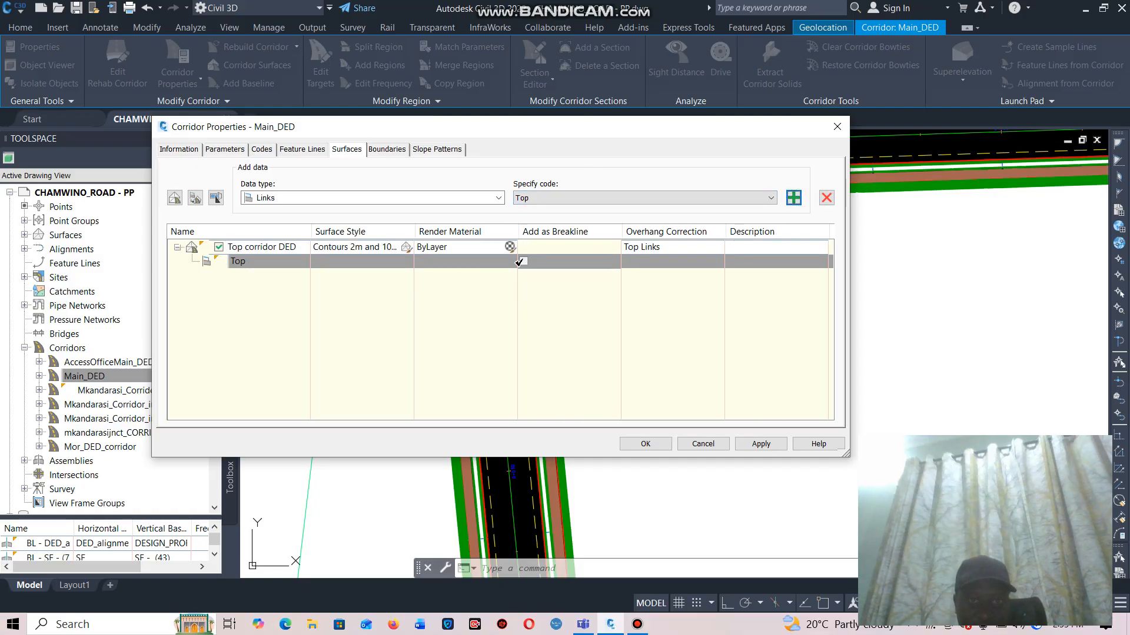
{"action": "left_click", "coordinate": [523, 262]}
Add the Pave link code to the surface as a breakline, and discard the corridor property changes.
{"action": "left_click", "coordinate": [643, 198]}
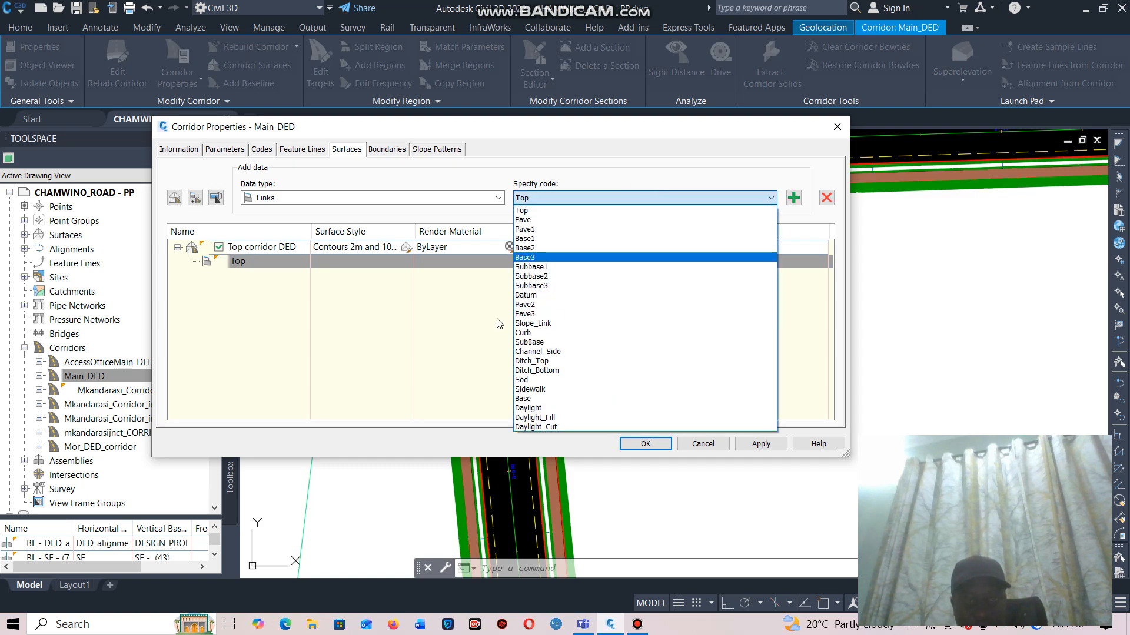
{"action": "left_click", "coordinate": [526, 221]}
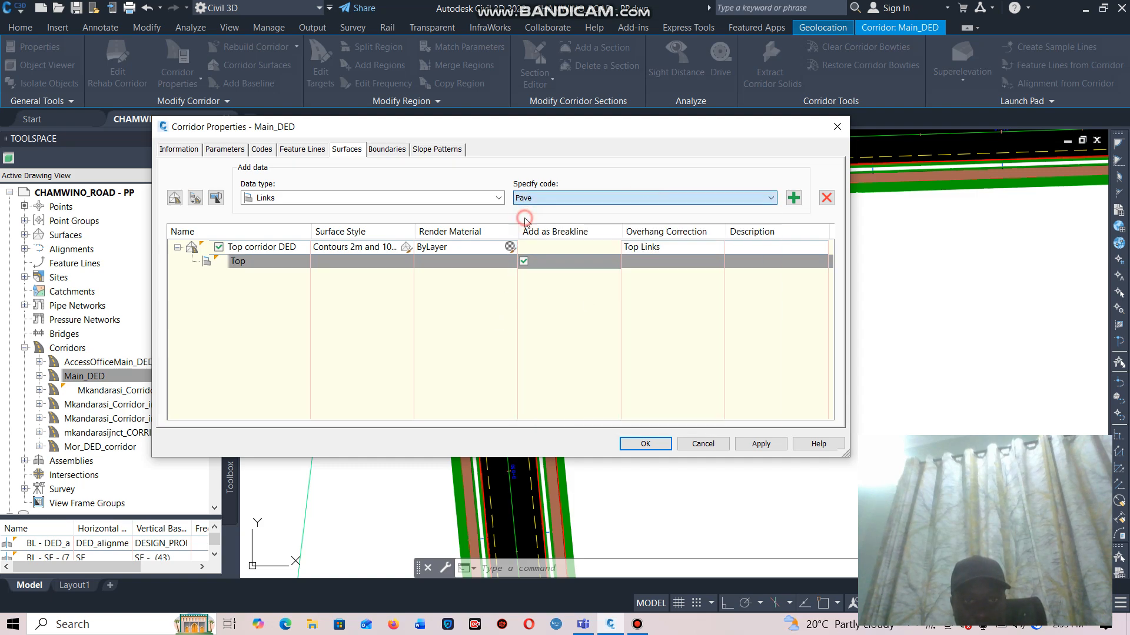
{"action": "left_click", "coordinate": [792, 198]}
{"action": "left_click", "coordinate": [522, 260]}
{"action": "left_click", "coordinate": [568, 199]}
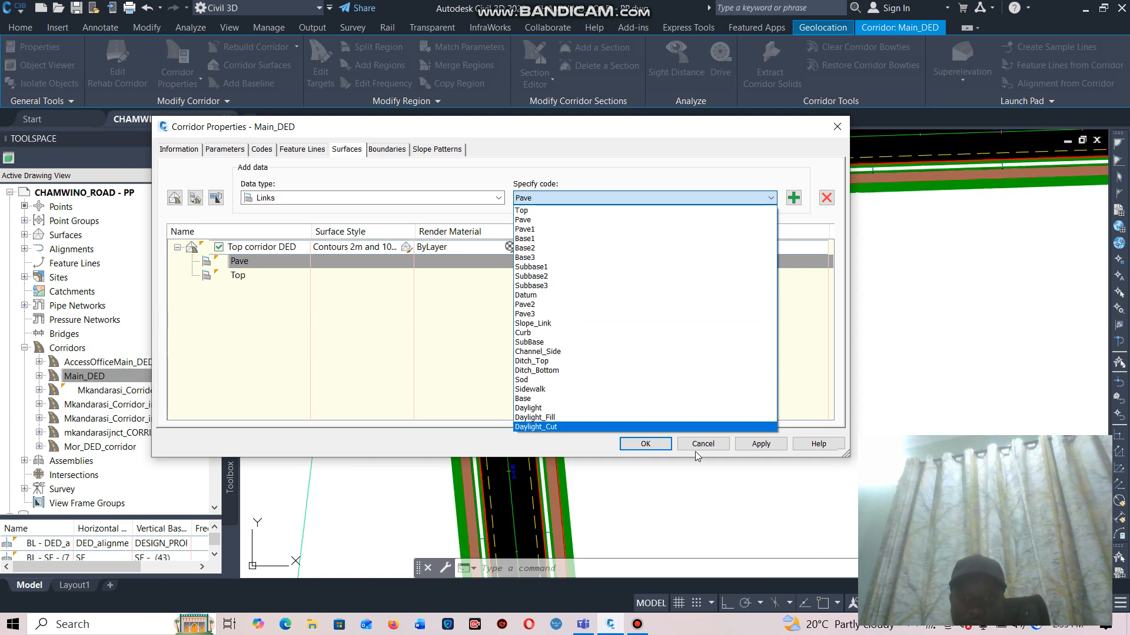
{"action": "left_click", "coordinate": [503, 420]}
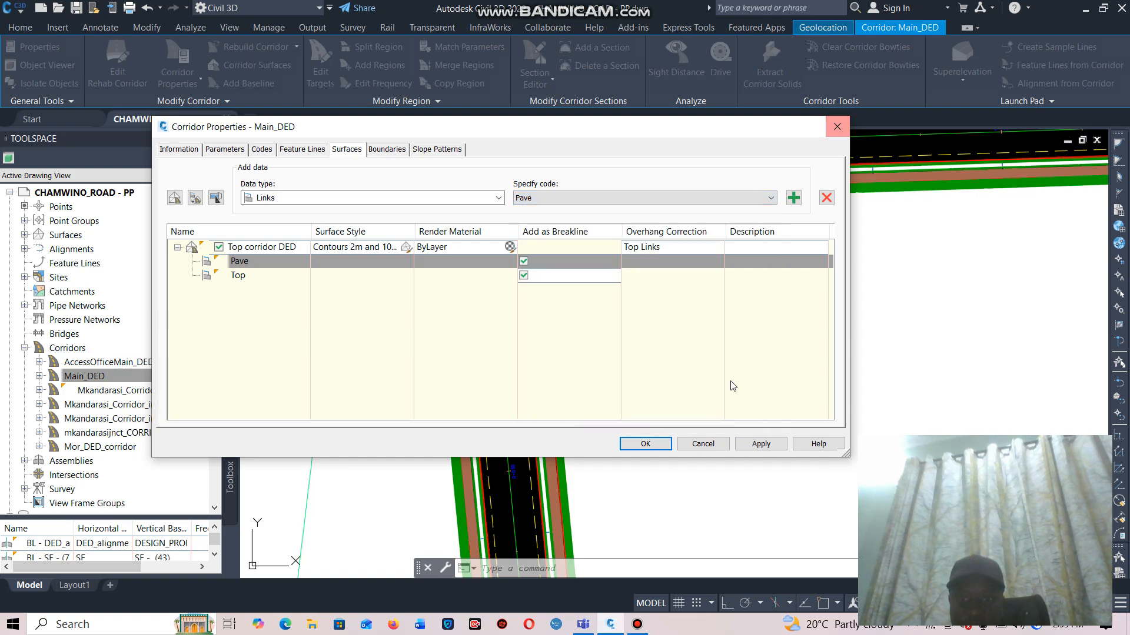
{"action": "left_click", "coordinate": [710, 449]}
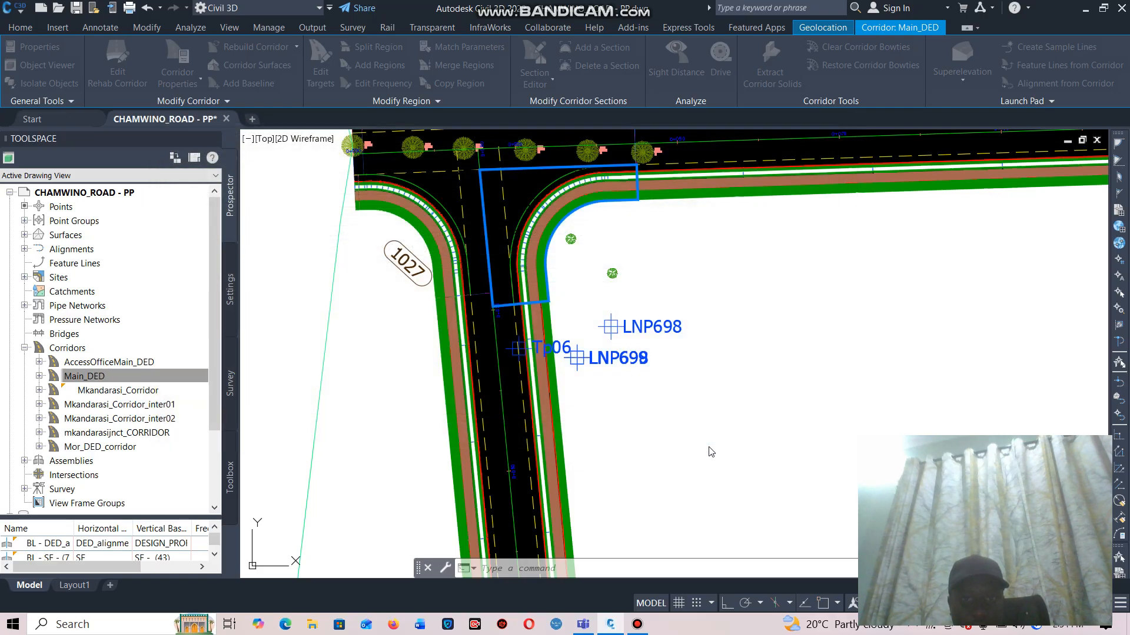
Locate the road assemblies in the drawing and examine the pavement layers of the full-width assembly.
{"action": "scroll", "coordinate": [379, 298], "scroll_direction": "down", "scroll_amount": 6}
{"action": "scroll", "coordinate": [379, 299], "scroll_direction": "down", "scroll_amount": 8}
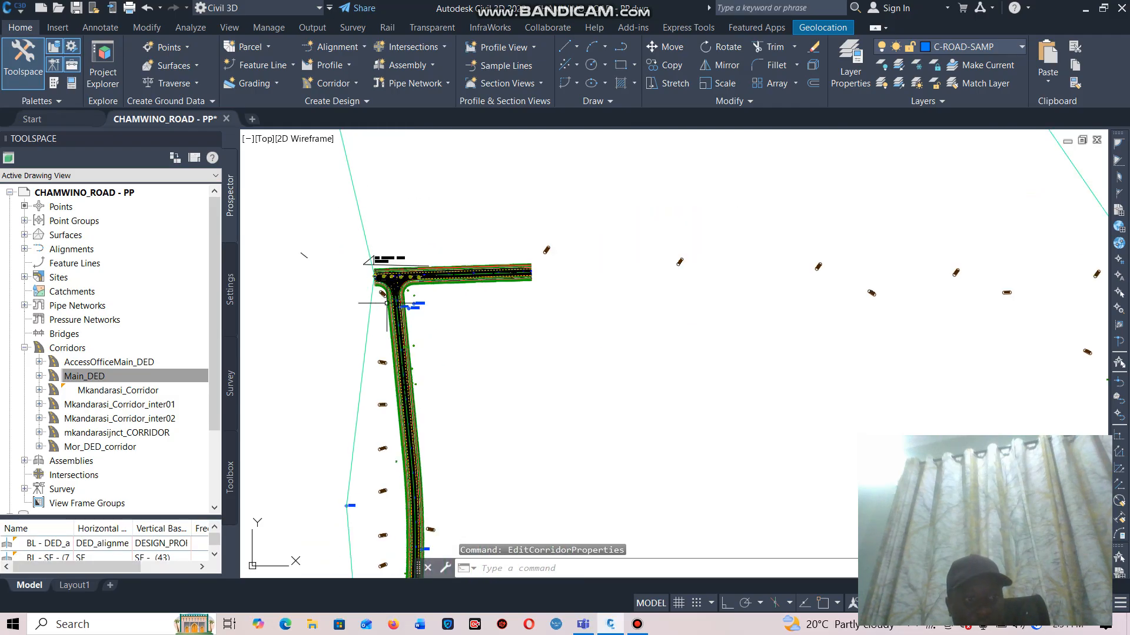
{"action": "scroll", "coordinate": [849, 453], "scroll_direction": "up", "scroll_amount": 7}
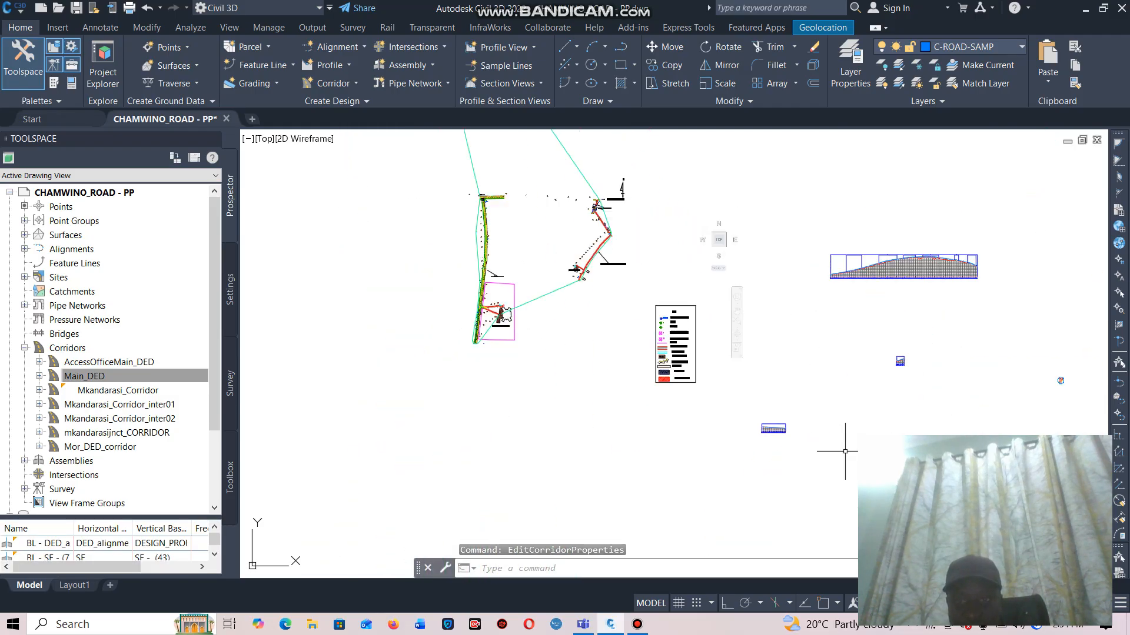
{"action": "scroll", "coordinate": [667, 306], "scroll_direction": "down", "scroll_amount": 4}
{"action": "scroll", "coordinate": [596, 278], "scroll_direction": "down", "scroll_amount": 6}
{"action": "scroll", "coordinate": [706, 283], "scroll_direction": "up", "scroll_amount": 6}
{"action": "scroll", "coordinate": [605, 301], "scroll_direction": "up", "scroll_amount": 6}
{"action": "scroll", "coordinate": [692, 299], "scroll_direction": "up", "scroll_amount": 6}
{"action": "scroll", "coordinate": [765, 294], "scroll_direction": "up", "scroll_amount": 8}
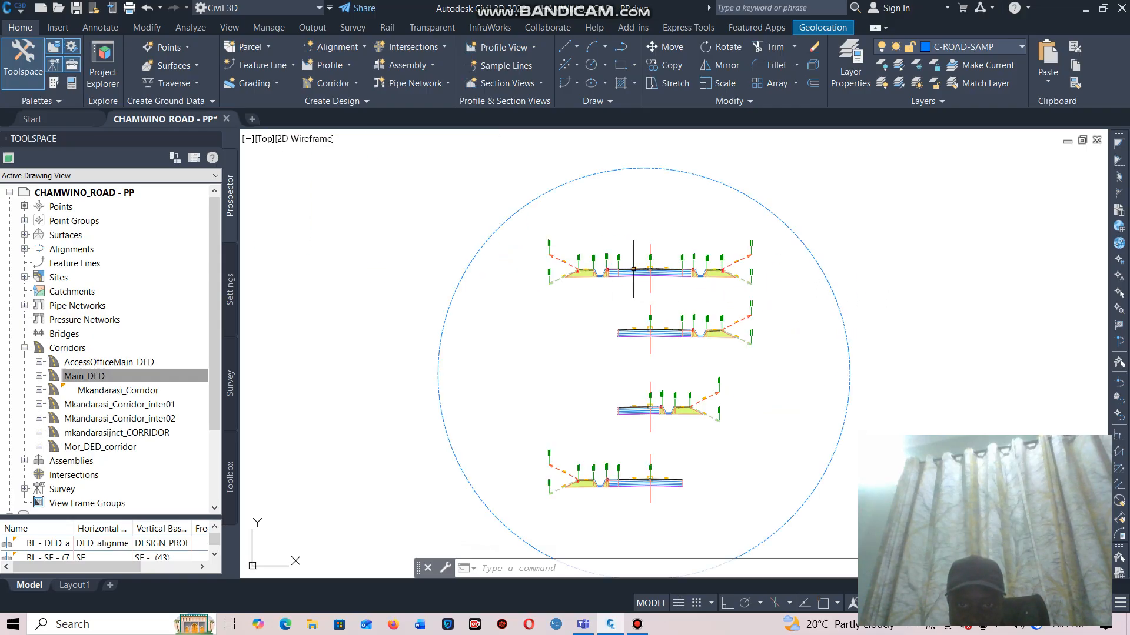
{"action": "scroll", "coordinate": [635, 287], "scroll_direction": "down", "scroll_amount": 2}
{"action": "scroll", "coordinate": [635, 287], "scroll_direction": "up", "scroll_amount": 2}
{"action": "scroll", "coordinate": [488, 298], "scroll_direction": "down", "scroll_amount": 4}
{"action": "scroll", "coordinate": [579, 310], "scroll_direction": "up", "scroll_amount": 4}
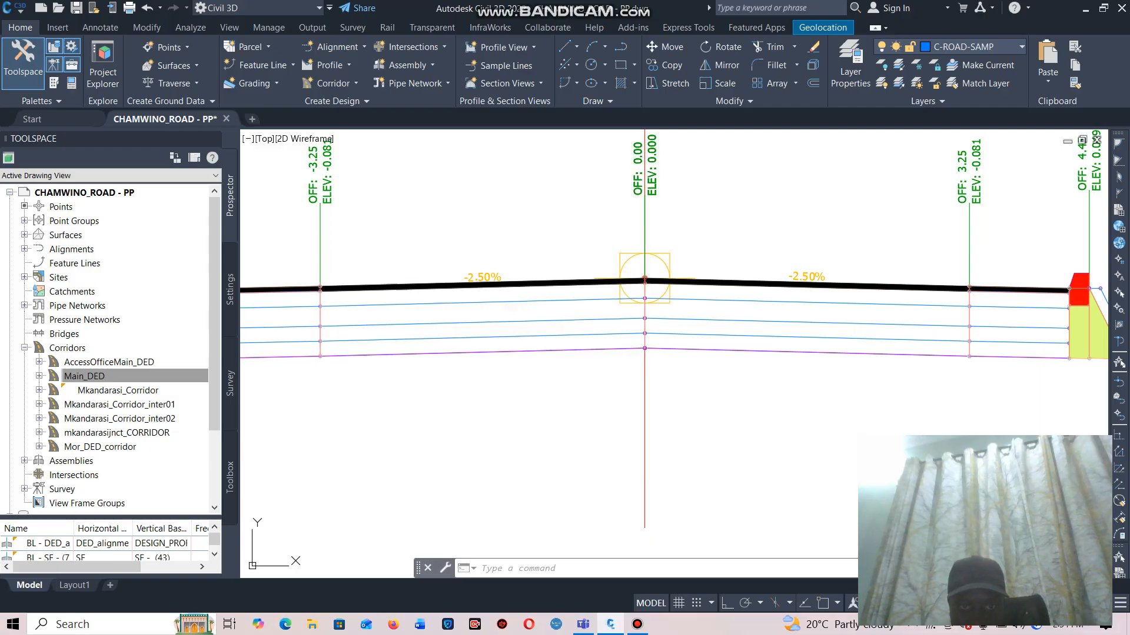
Examine the input parameters and layer depths of the left LaneInsideSuperMultiLayer subassembly, and close its properties.
{"action": "left_click", "coordinate": [480, 300]}
{"action": "right_click", "coordinate": [479, 294]}
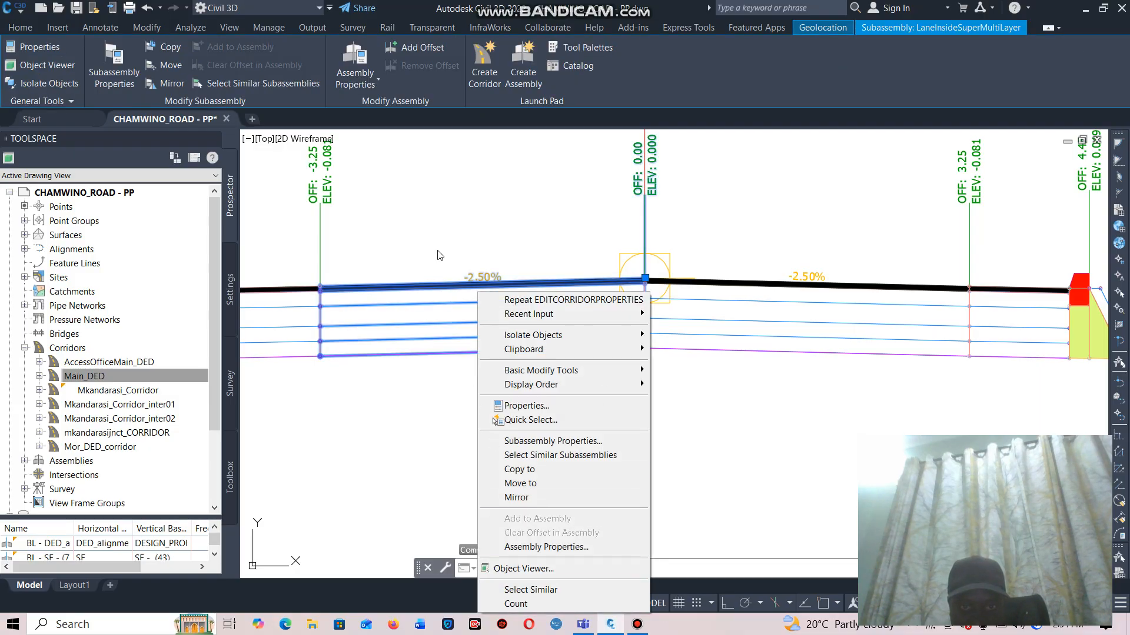
{"action": "left_click", "coordinate": [553, 441]}
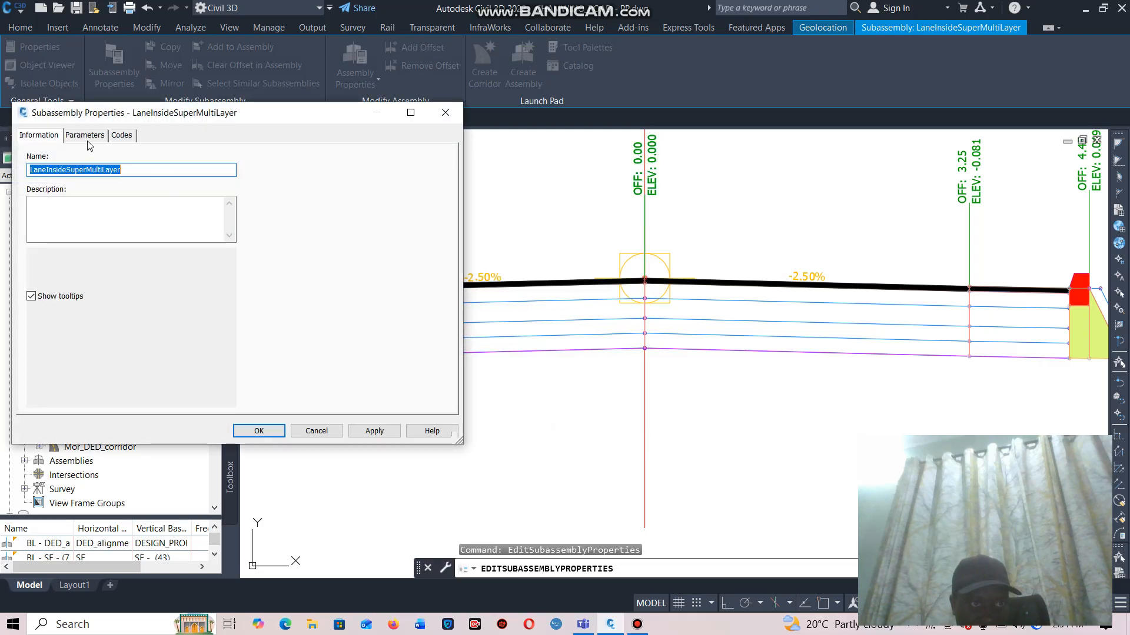
{"action": "left_click", "coordinate": [87, 139]}
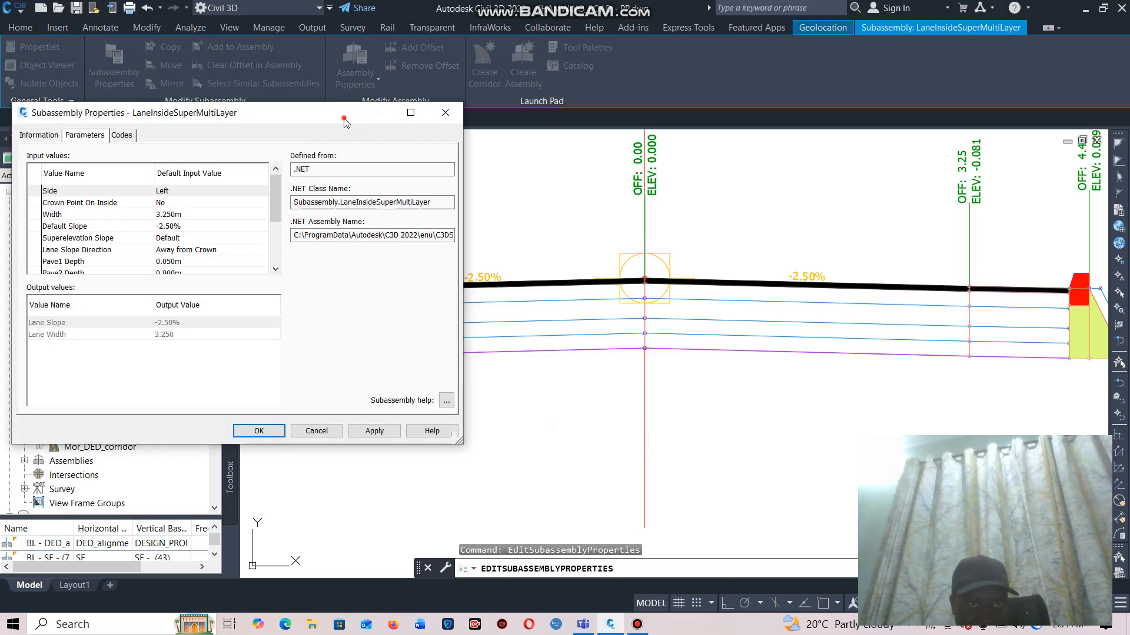
{"action": "left_click_drag", "start_coordinate": [344, 122], "coordinate": [591, 107]}
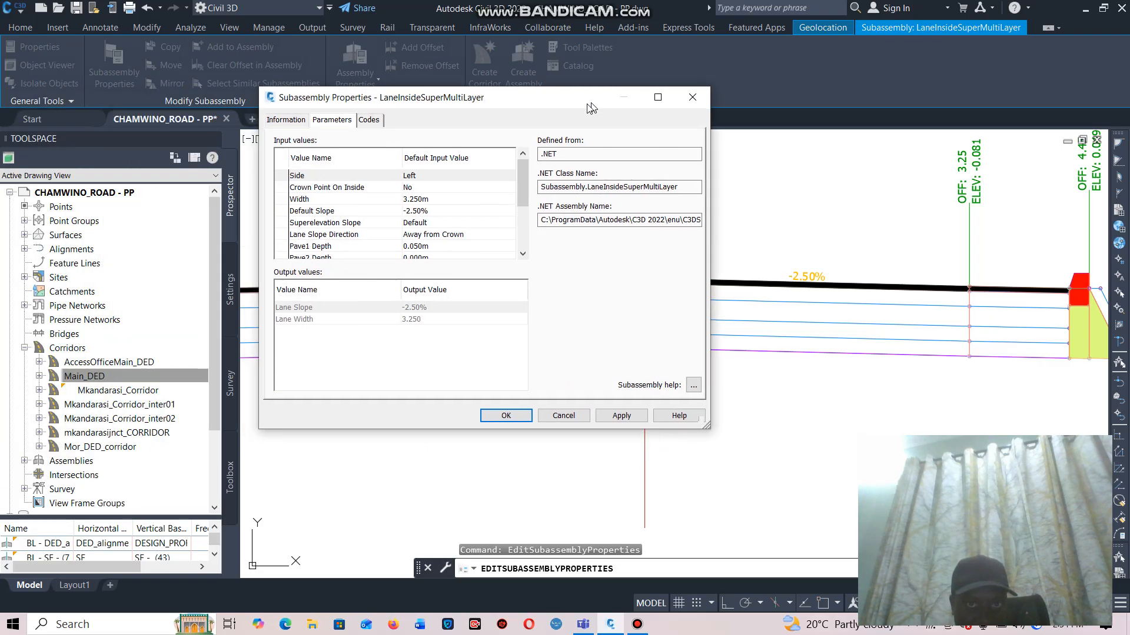
{"action": "left_click", "coordinate": [658, 97]}
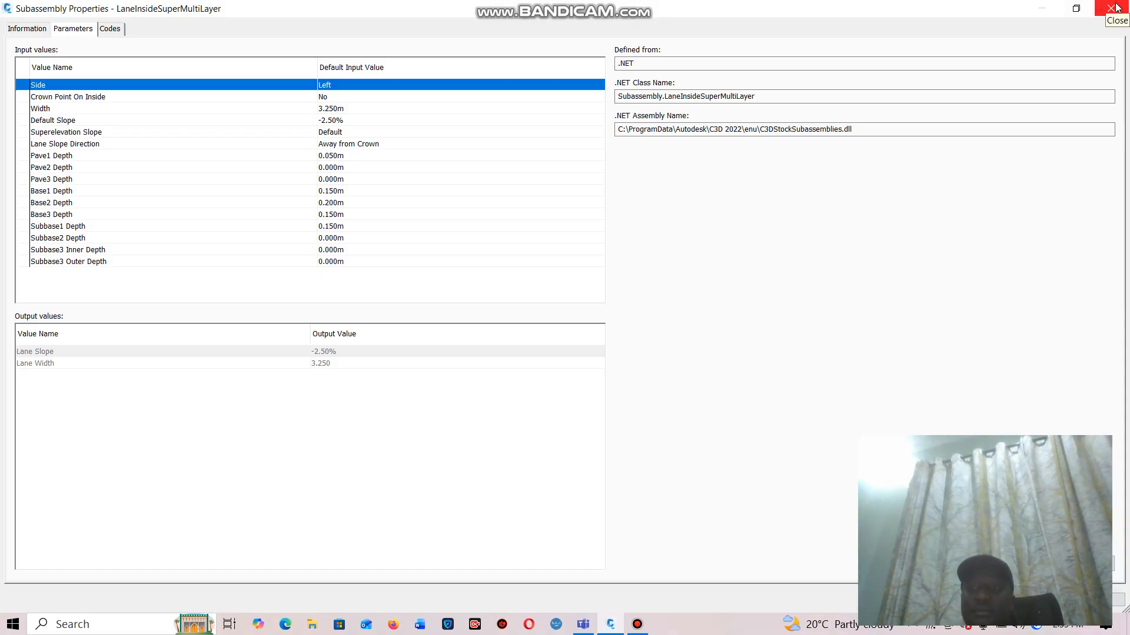
{"action": "left_click", "coordinate": [1001, 600]}
{"action": "key", "text": "Escape"}
Locate the Main_DED corridor in the drawing and open its corridor surface settings.
{"action": "scroll", "coordinate": [619, 236], "scroll_direction": "down", "scroll_amount": 14}
{"action": "scroll", "coordinate": [626, 234], "scroll_direction": "up", "scroll_amount": 10}
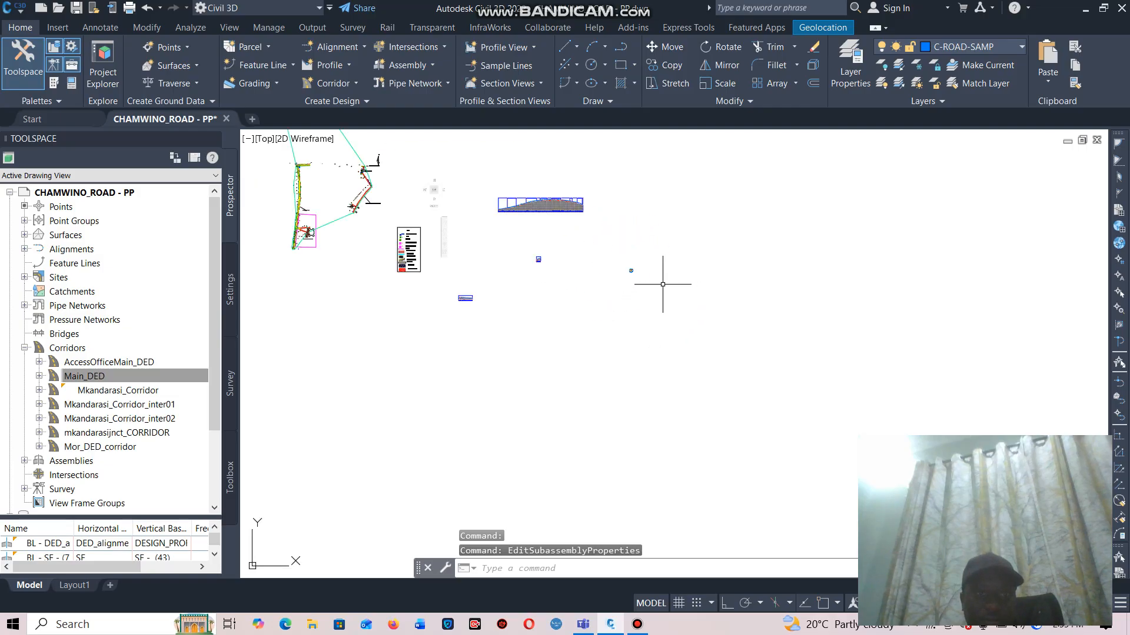
{"action": "scroll", "coordinate": [618, 185], "scroll_direction": "up", "scroll_amount": 6}
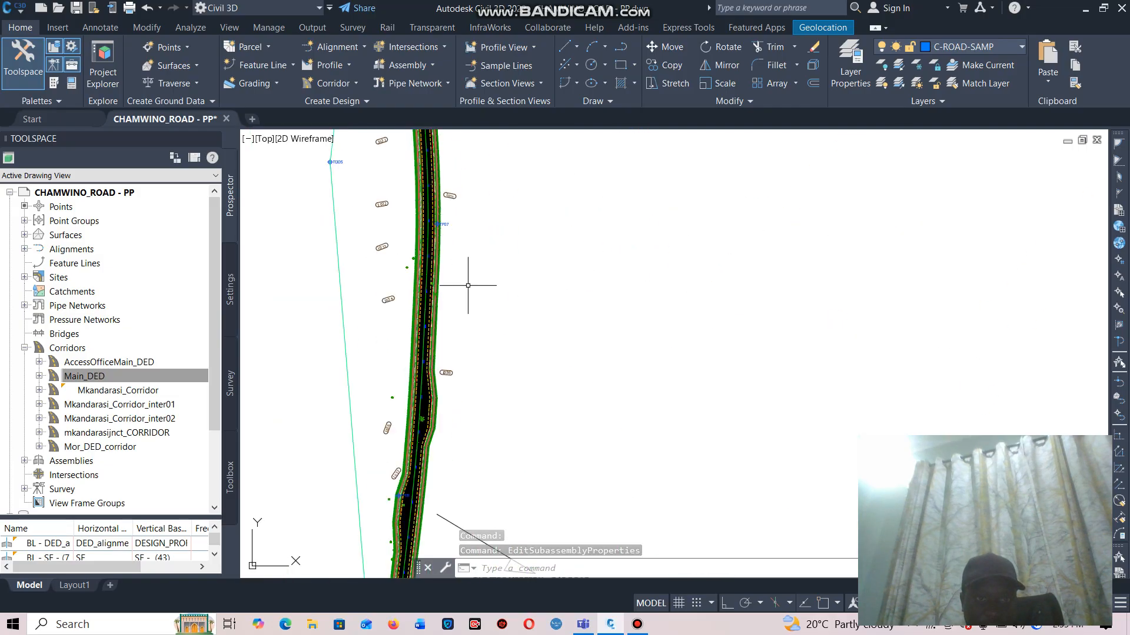
{"action": "left_click", "coordinate": [417, 256]}
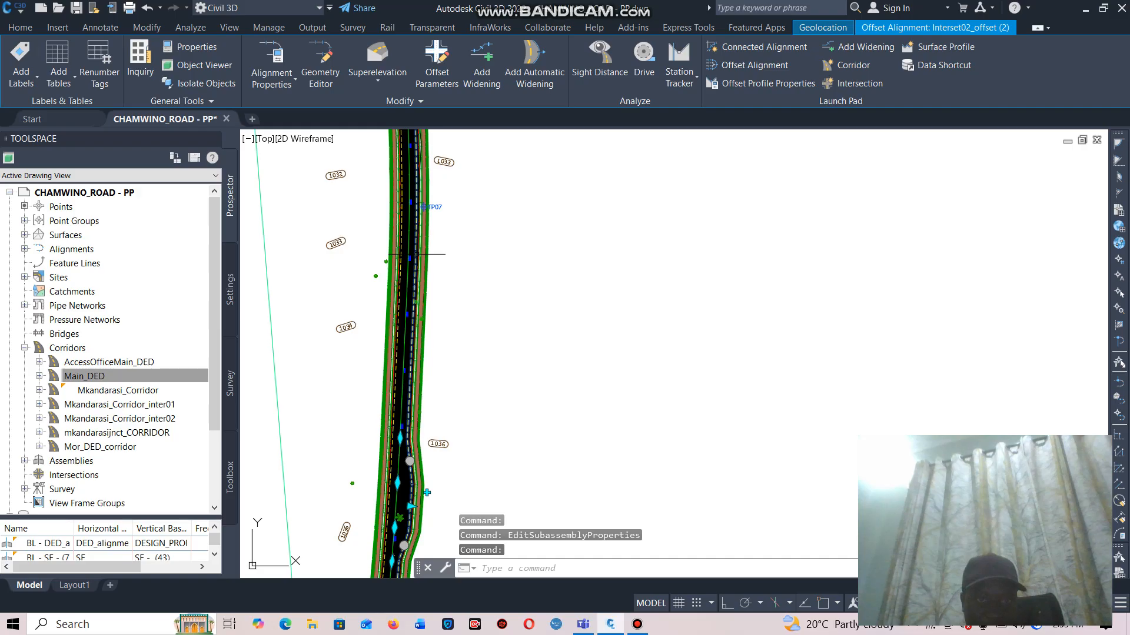
{"action": "key", "text": "Escape"}
{"action": "key", "text": "Escape"}
{"action": "scroll", "coordinate": [411, 236], "scroll_direction": "up", "scroll_amount": 5}
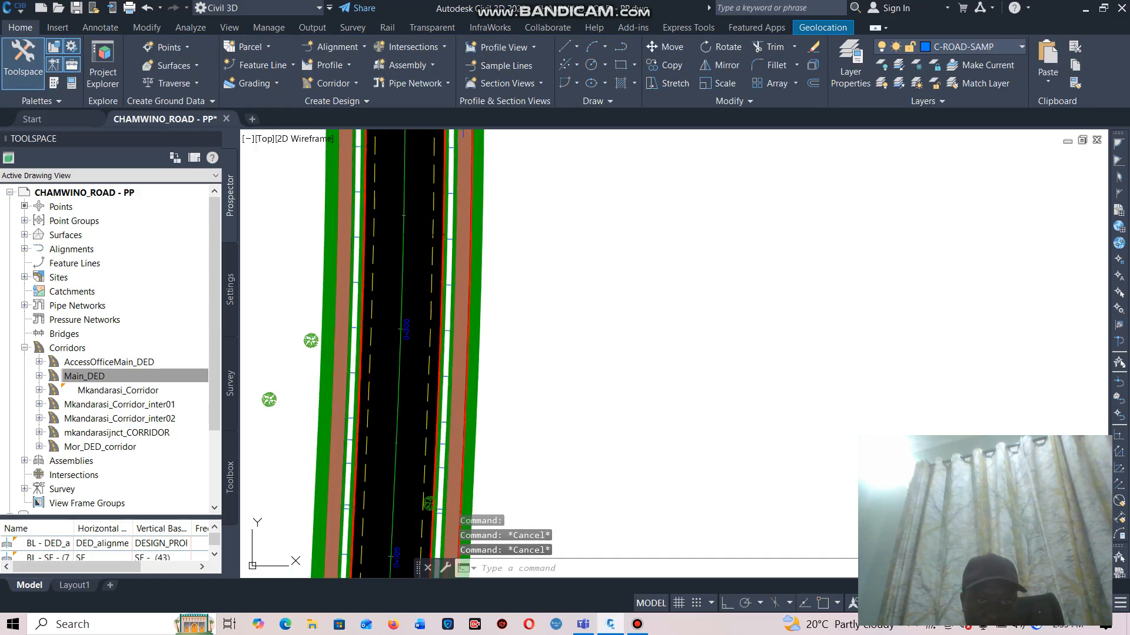
{"action": "left_click", "coordinate": [345, 238]}
{"action": "right_click", "coordinate": [343, 237]}
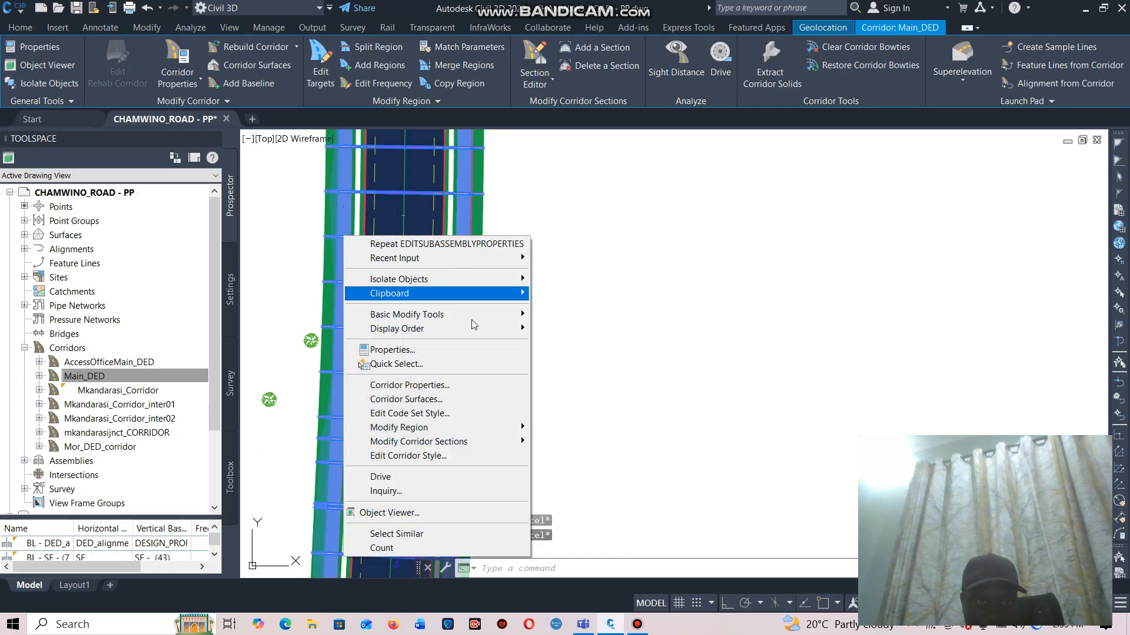
{"action": "left_click", "coordinate": [406, 399]}
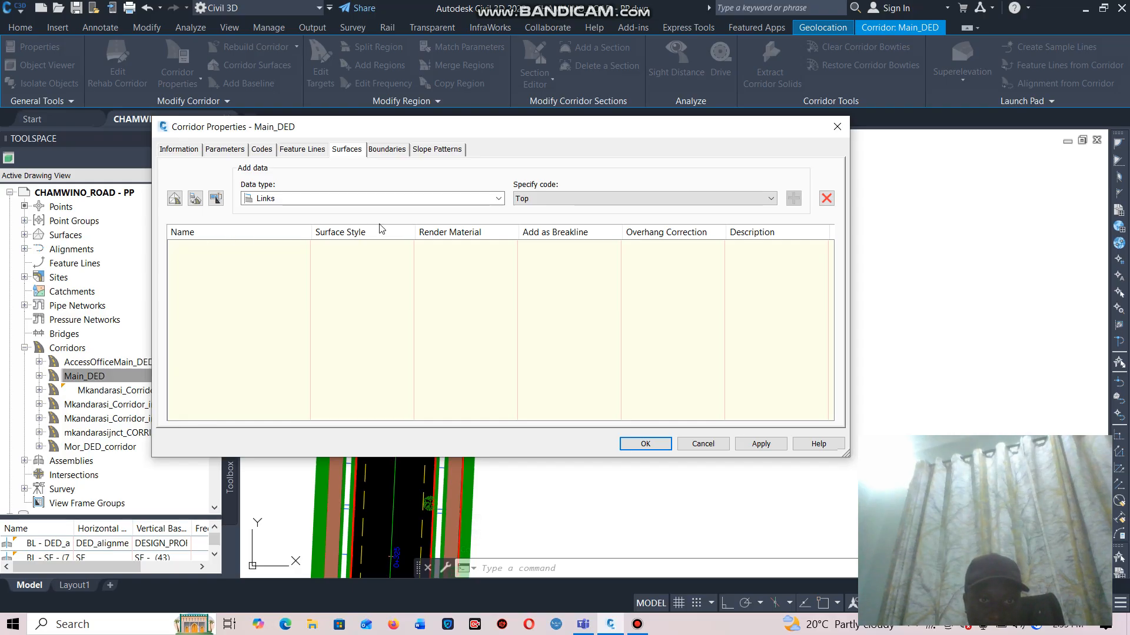
Create a corridor surface named TOP_DEDCORRIDOR with its overhang correction set to Top Links.
{"action": "left_click", "coordinate": [174, 199]}
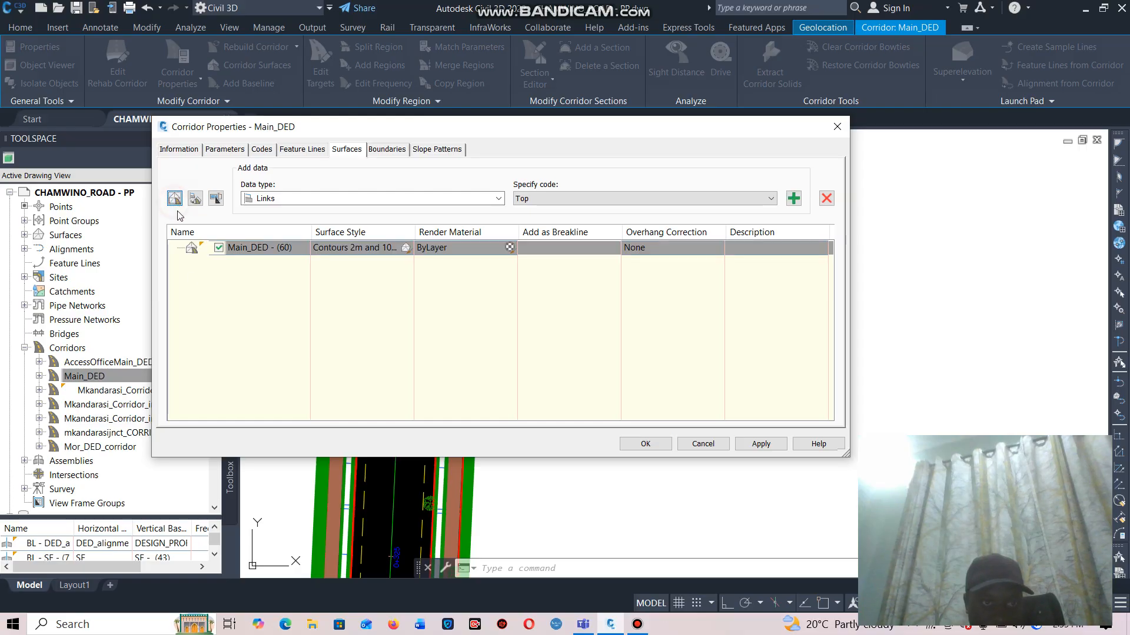
{"action": "double_click", "coordinate": [253, 248]}
{"action": "type", "text": "TOP_DEDC"}
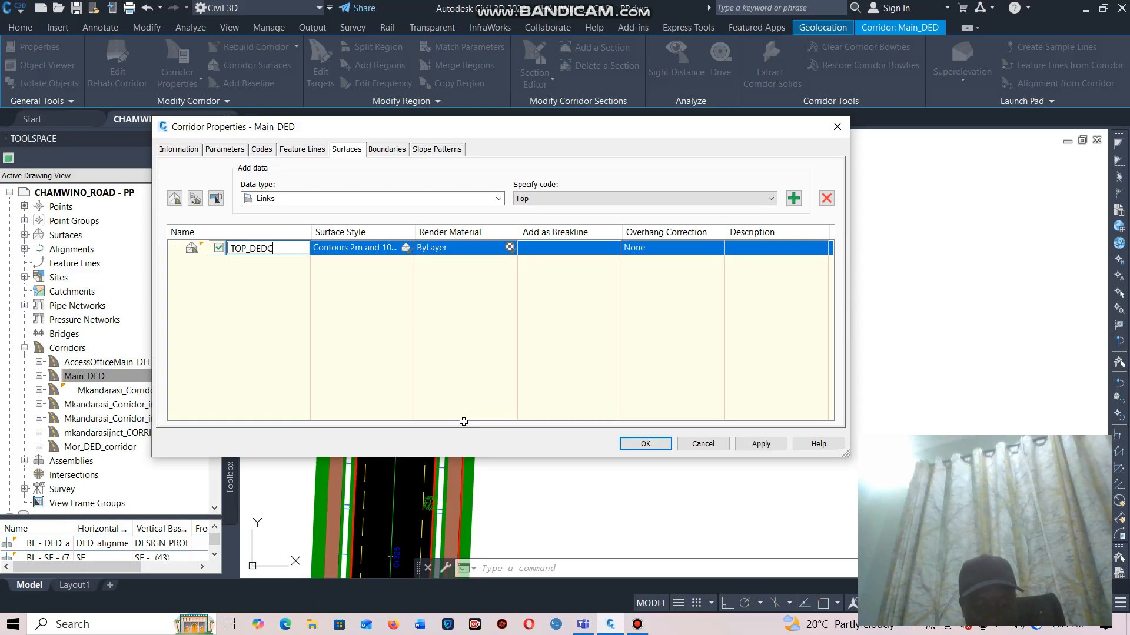
{"action": "type", "text": "ORRIDOR"}
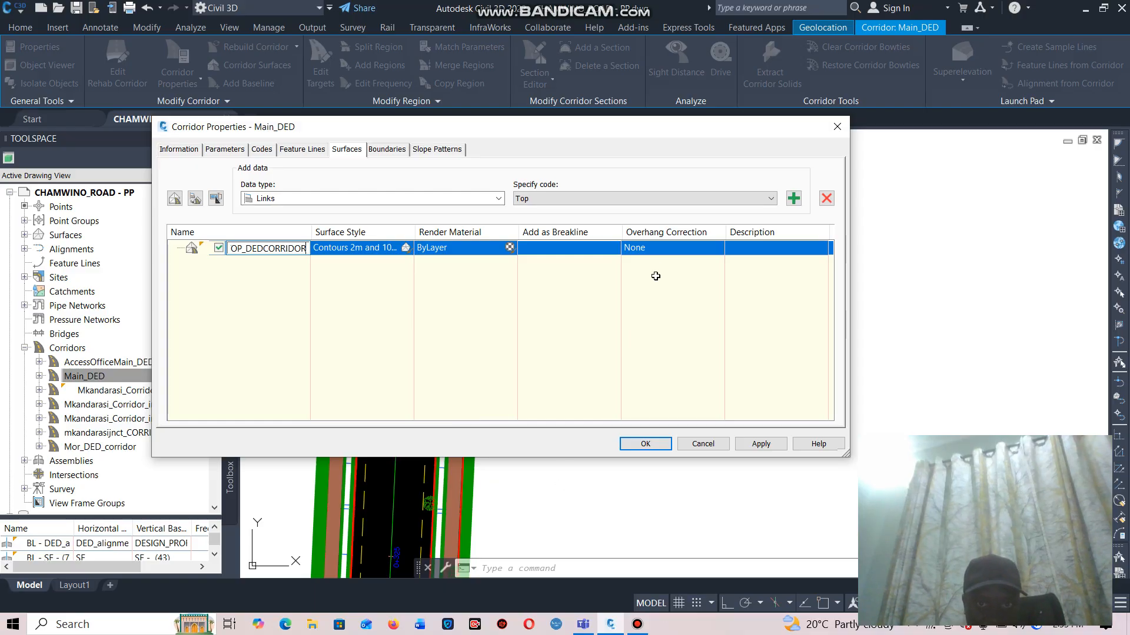
{"action": "left_click", "coordinate": [663, 248]}
{"action": "left_click", "coordinate": [646, 264]}
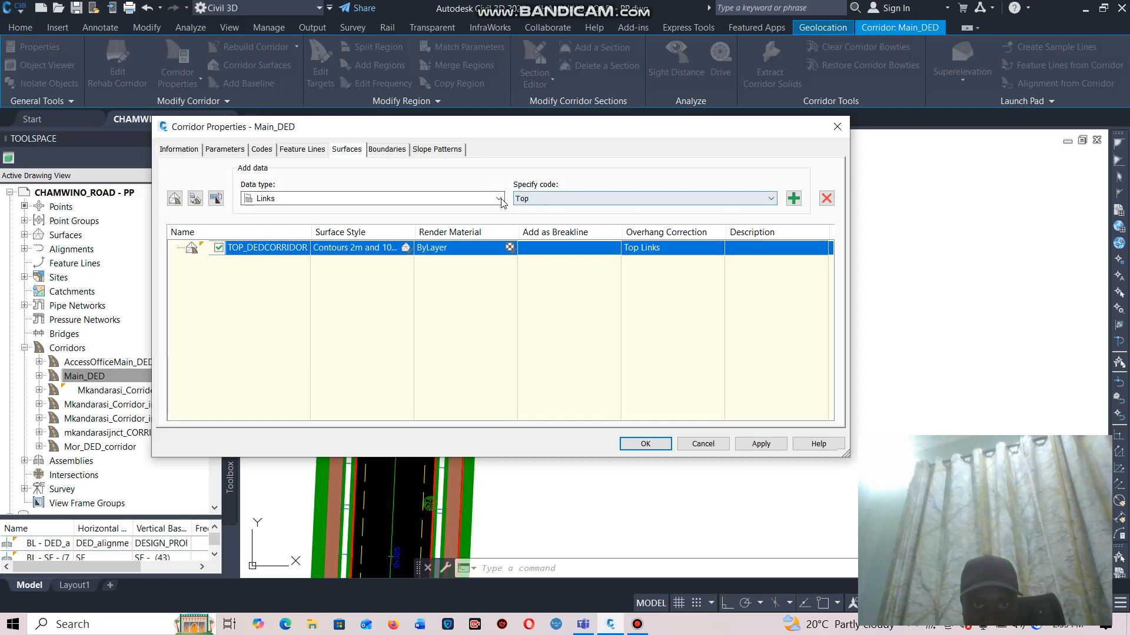
Add the Top and Pave1 link codes to the TOP_DEDCORRIDOR surface, both enabled as breaklines.
{"action": "left_click", "coordinate": [793, 199]}
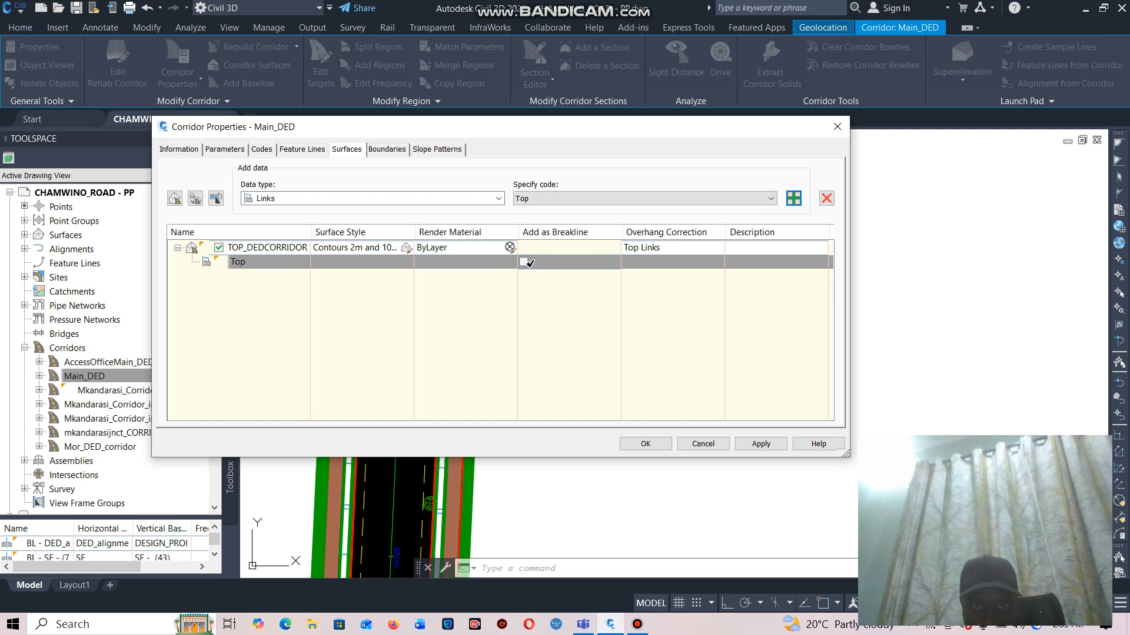
{"action": "left_click", "coordinate": [529, 263]}
{"action": "left_click", "coordinate": [772, 199]}
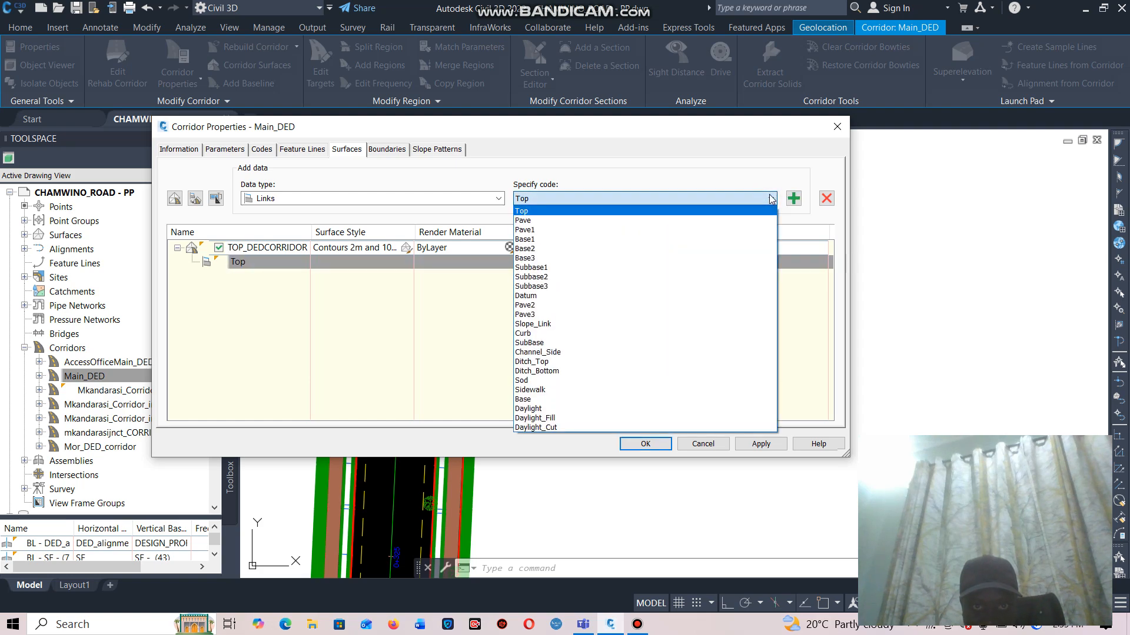
{"action": "left_click", "coordinate": [543, 230]}
{"action": "left_click", "coordinate": [793, 199]}
{"action": "left_click", "coordinate": [524, 261]}
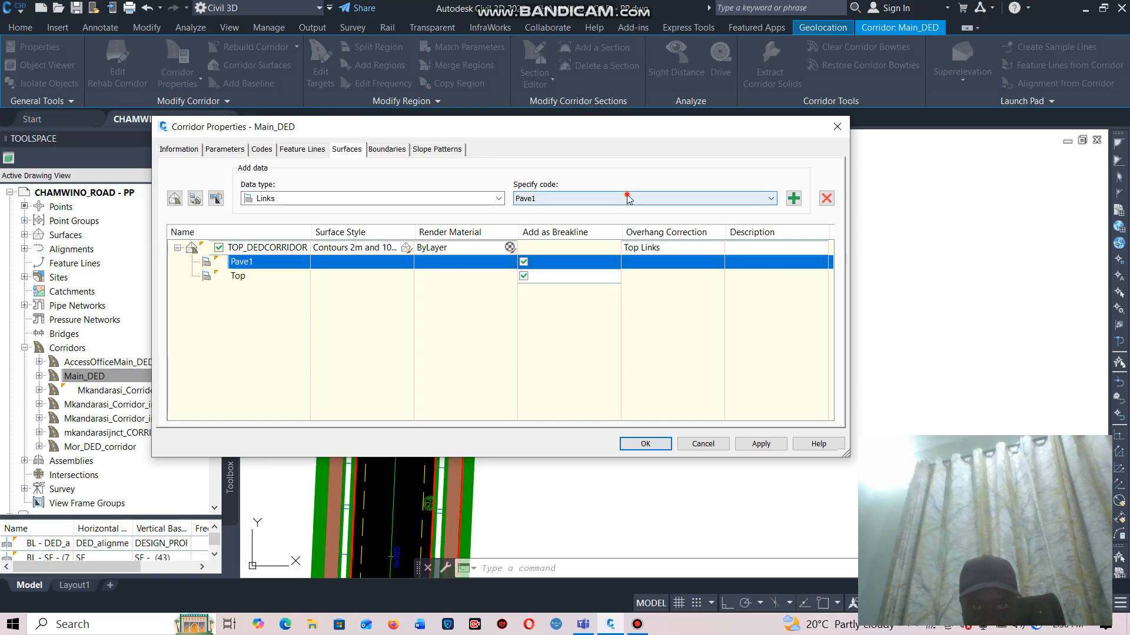
Add the Base1 and Base2 link codes to the TOP_DEDCORRIDOR surface as breaklines.
{"action": "left_click", "coordinate": [627, 198]}
{"action": "left_click", "coordinate": [560, 241]}
{"action": "left_click", "coordinate": [794, 199]}
{"action": "left_click", "coordinate": [521, 260]}
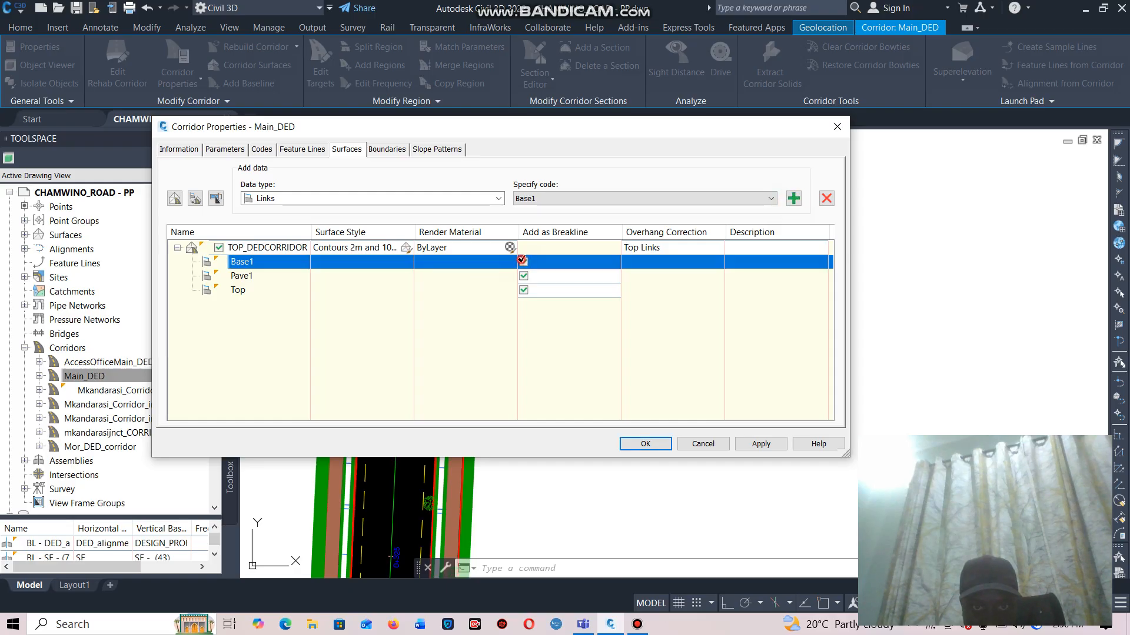
{"action": "left_click", "coordinate": [773, 200]}
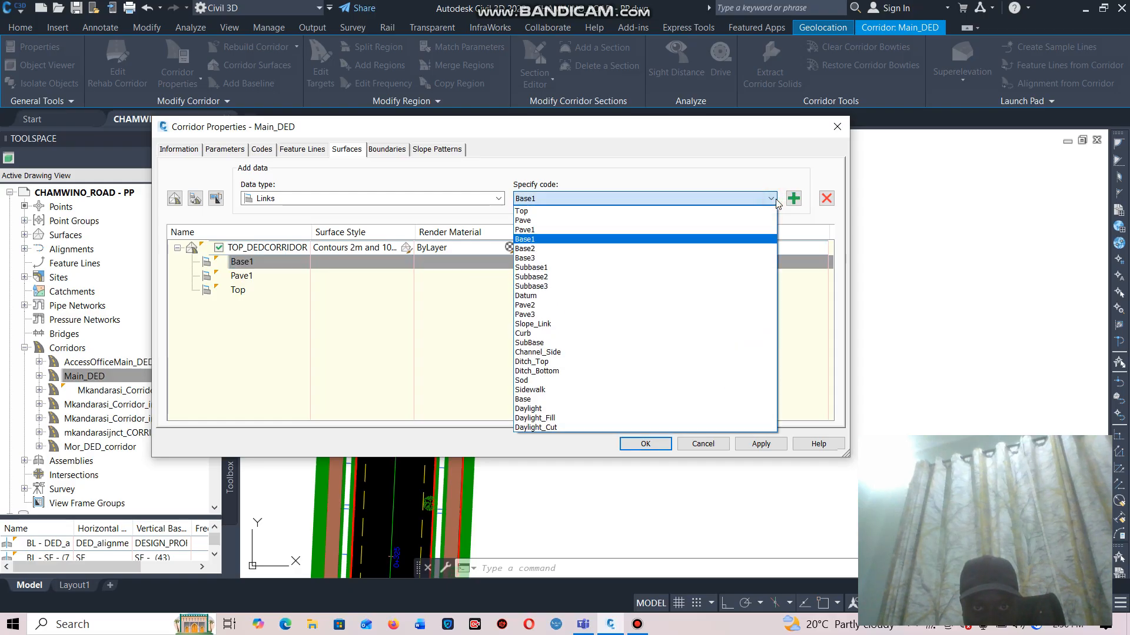
{"action": "left_click", "coordinate": [589, 248]}
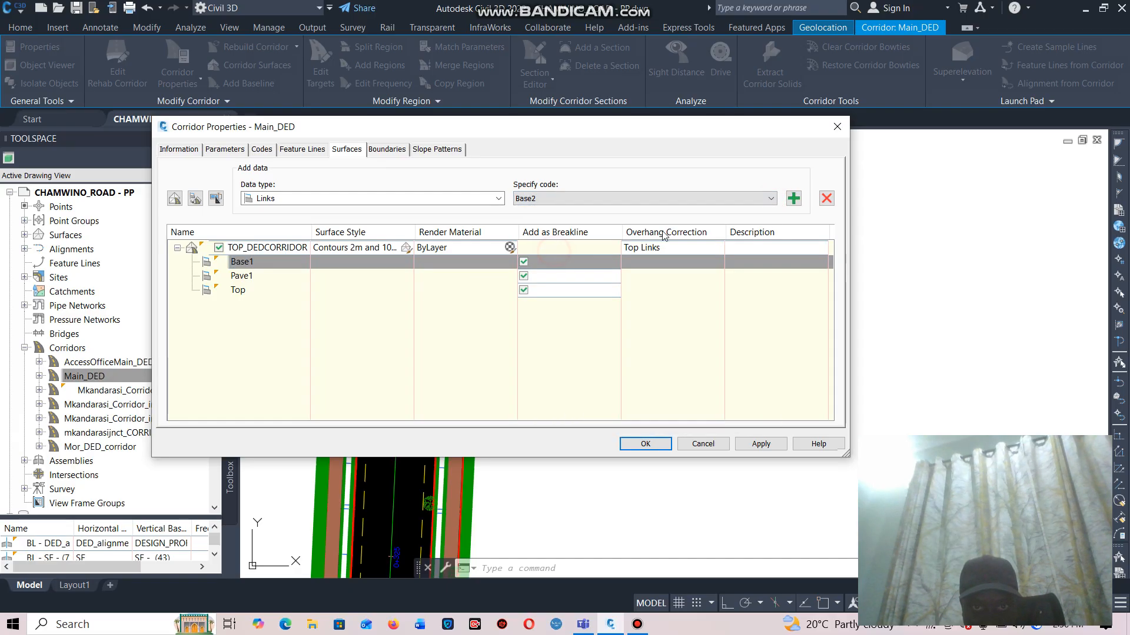
{"action": "left_click", "coordinate": [792, 200]}
{"action": "left_click", "coordinate": [522, 276]}
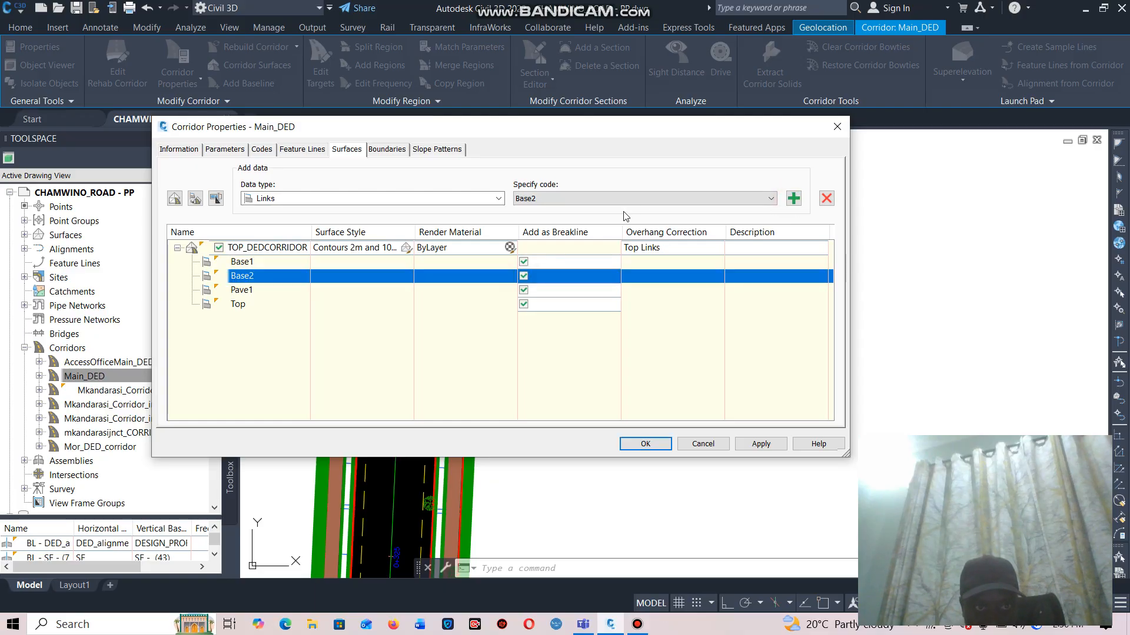
Add the Base3 and Subbase1 link codes to the TOP_DEDCORRIDOR surface as breaklines.
{"action": "left_click", "coordinate": [690, 198]}
{"action": "left_click", "coordinate": [571, 259]}
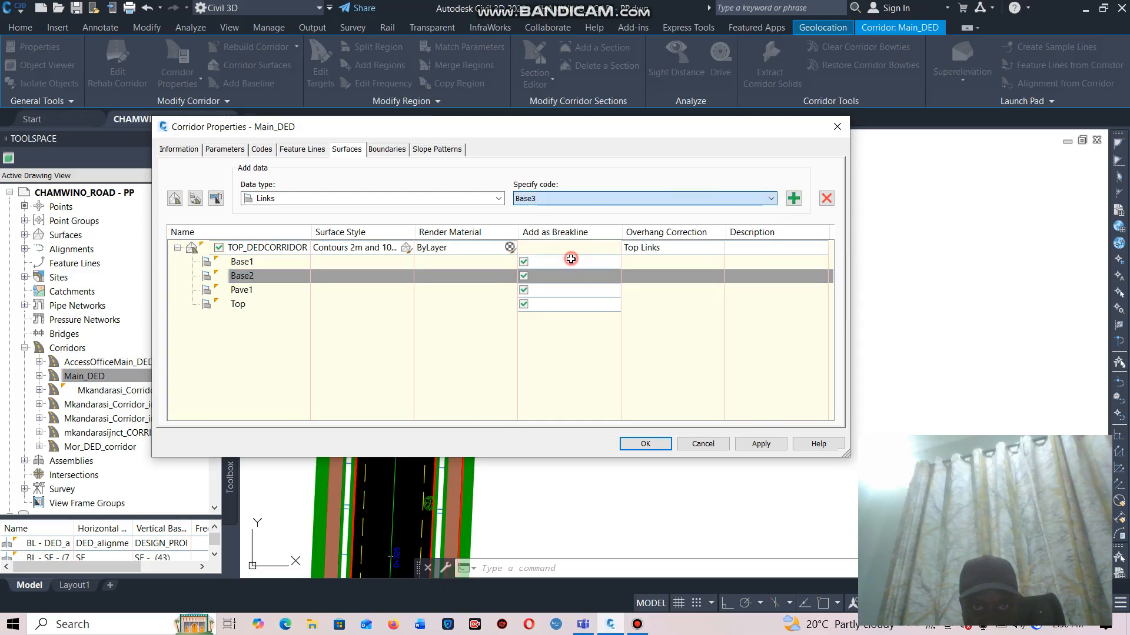
{"action": "left_click", "coordinate": [793, 198]}
{"action": "left_click", "coordinate": [524, 290]}
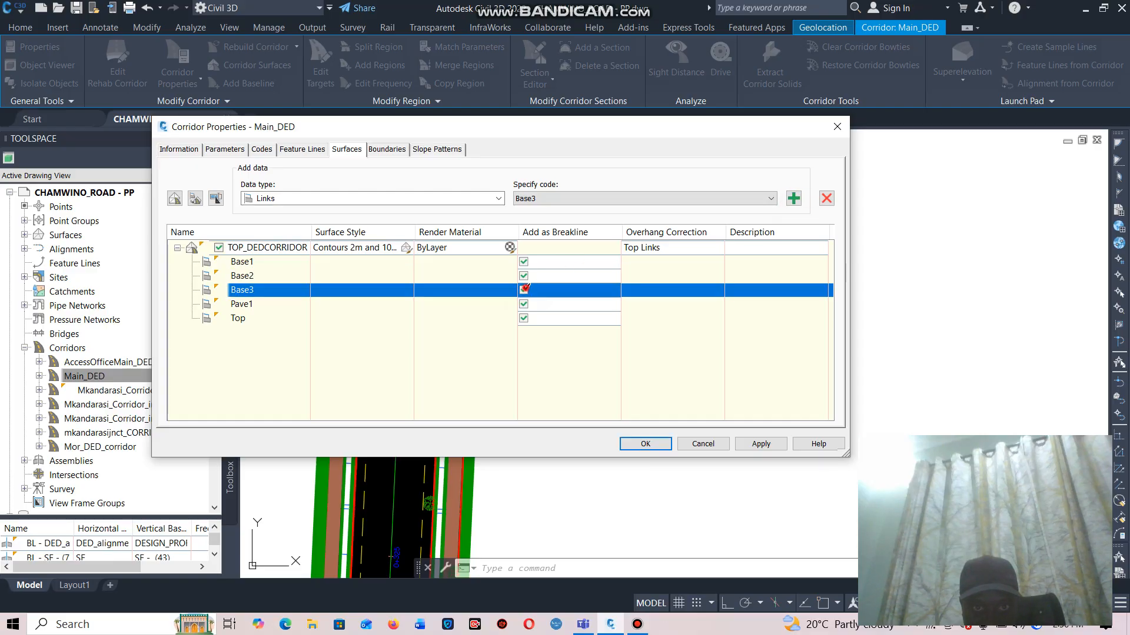
{"action": "left_click", "coordinate": [641, 200]}
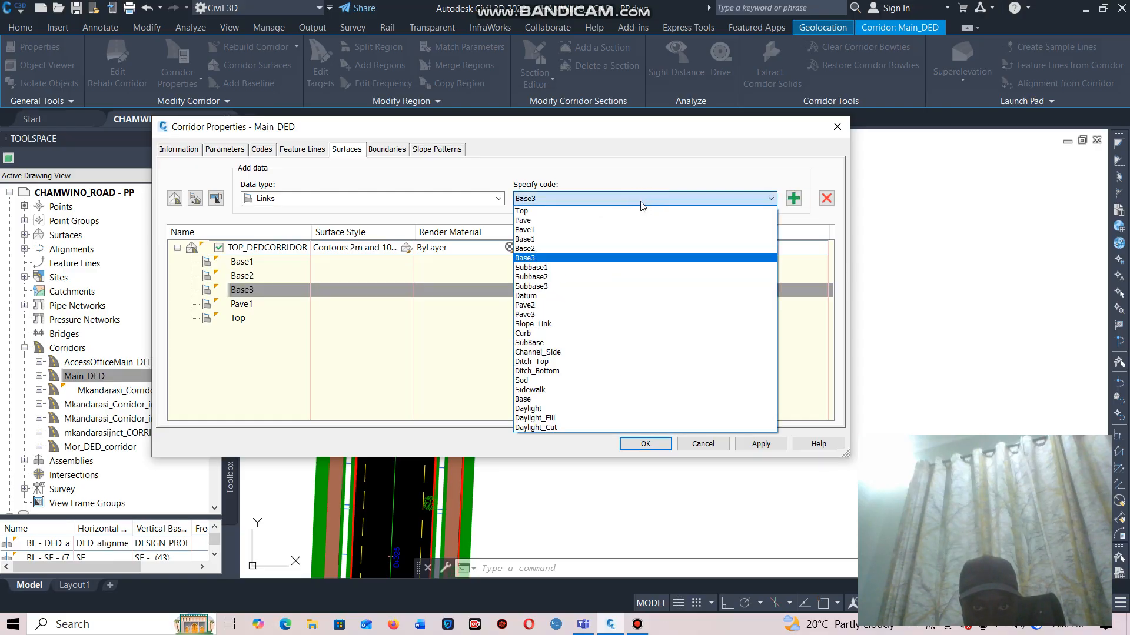
{"action": "left_click", "coordinate": [562, 268]}
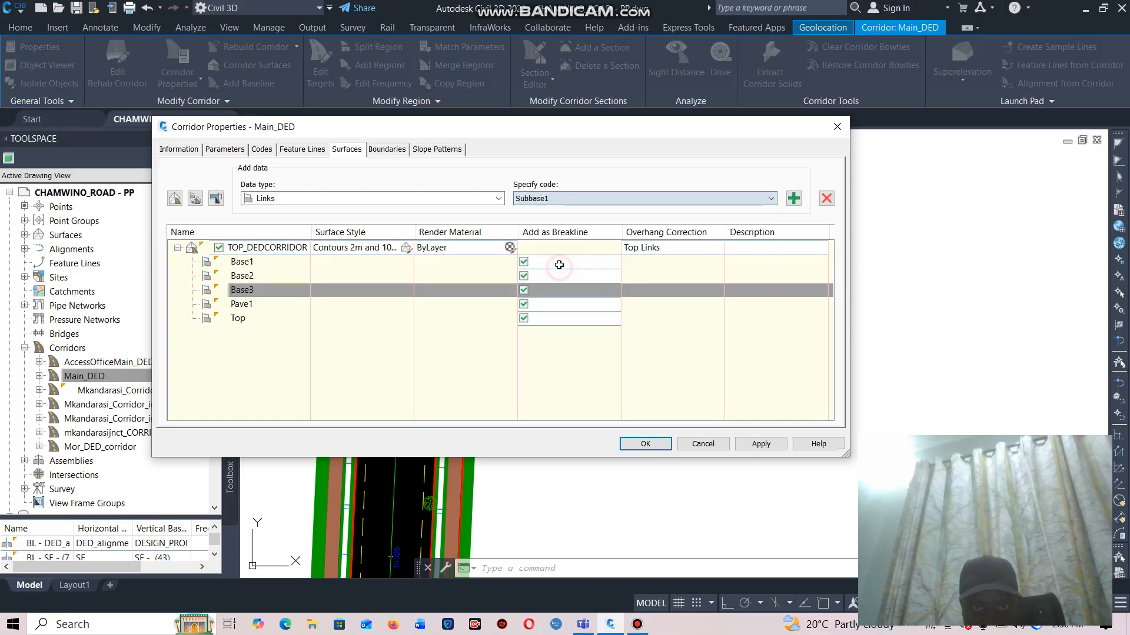
{"action": "left_click", "coordinate": [793, 198]}
{"action": "left_click", "coordinate": [522, 317]}
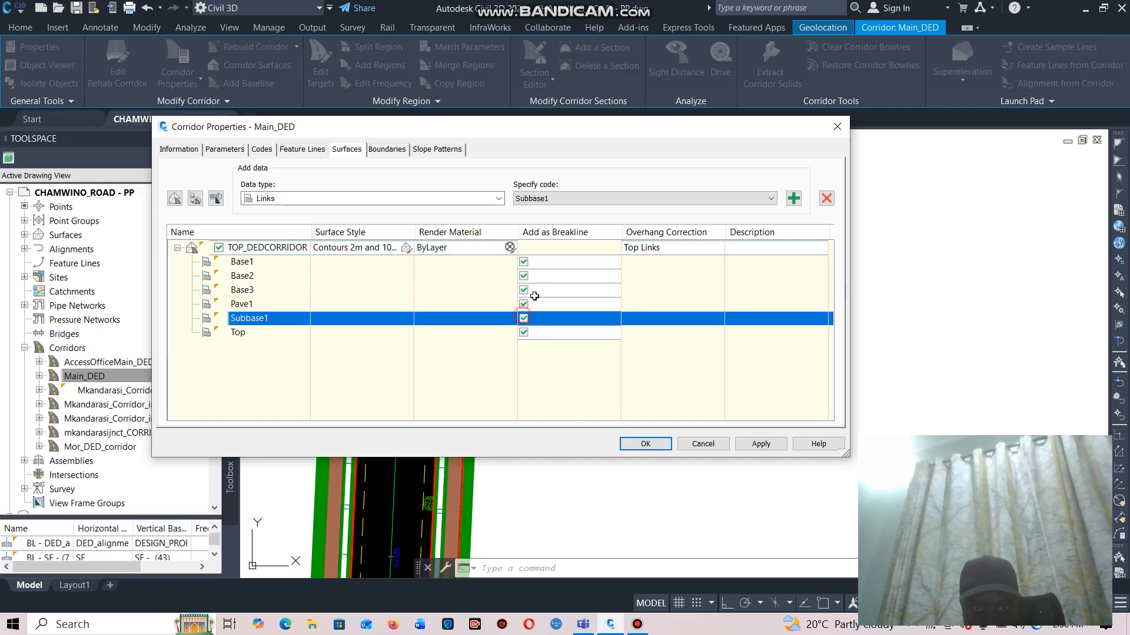
Add the Daylight link code to the TOP_DEDCORRIDOR surface and enable it as a breakline.
{"action": "left_click", "coordinate": [712, 198]}
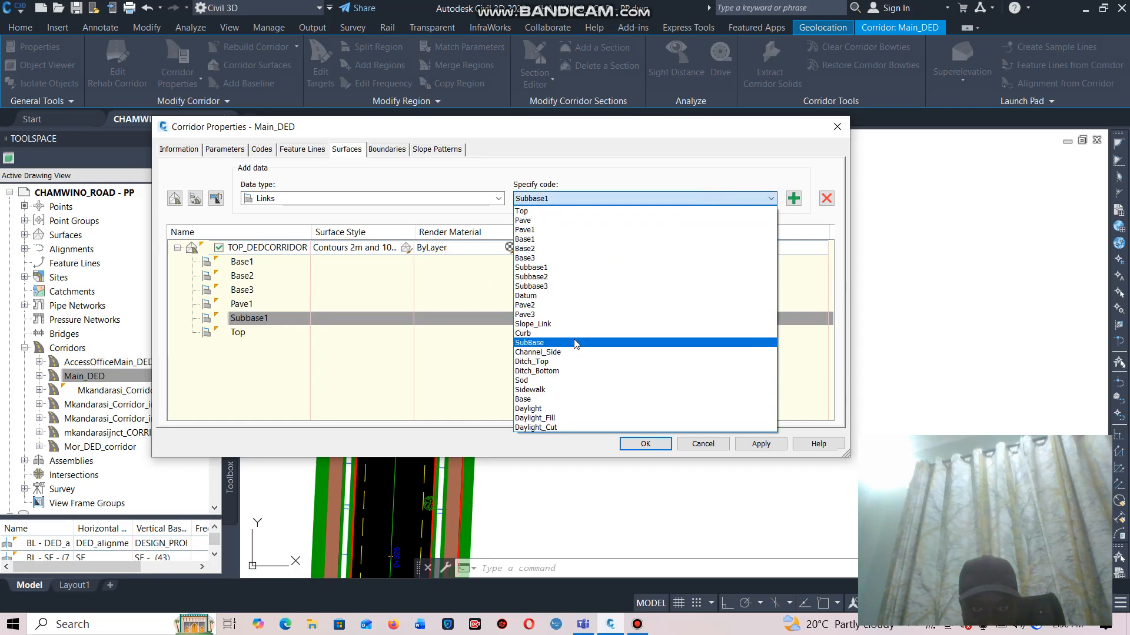
{"action": "left_click", "coordinate": [528, 408]}
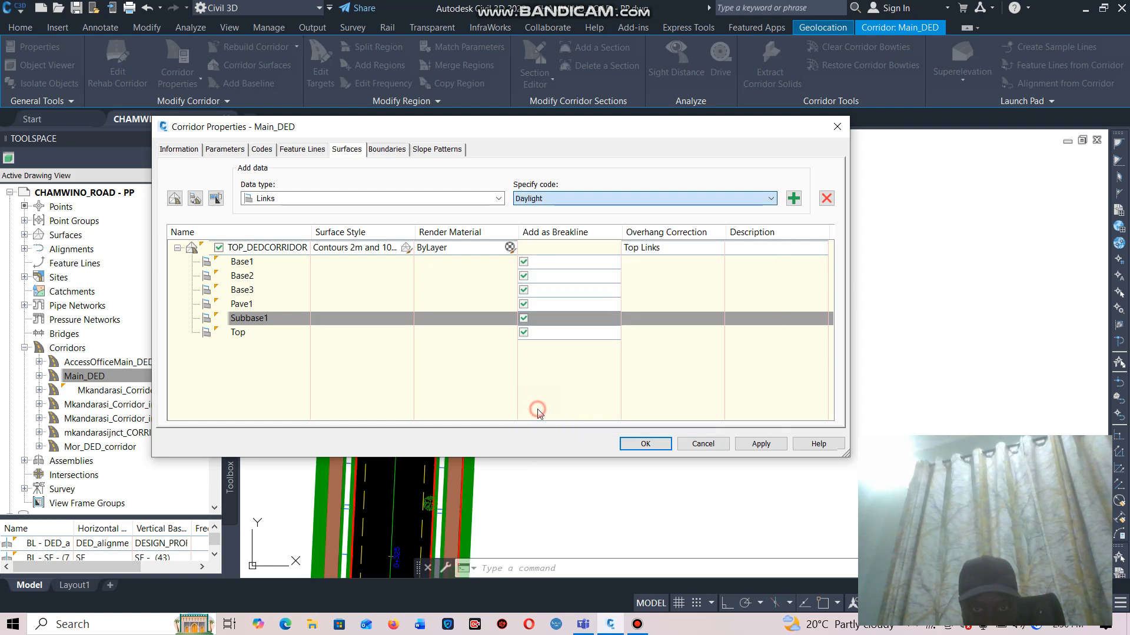
{"action": "left_click", "coordinate": [794, 199]}
{"action": "left_click", "coordinate": [524, 304]}
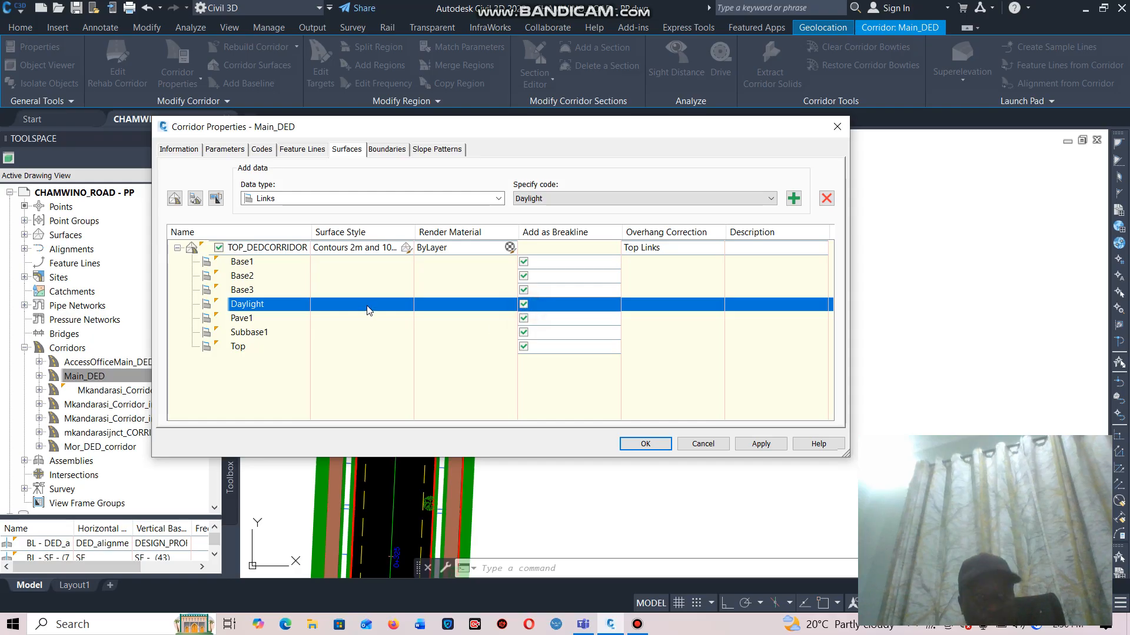
Create a second corridor surface named DATUM_DEDCORRIDOR with its overhang correction set to Bottom Links.
{"action": "left_click", "coordinate": [174, 199]}
{"action": "left_click", "coordinate": [283, 367]}
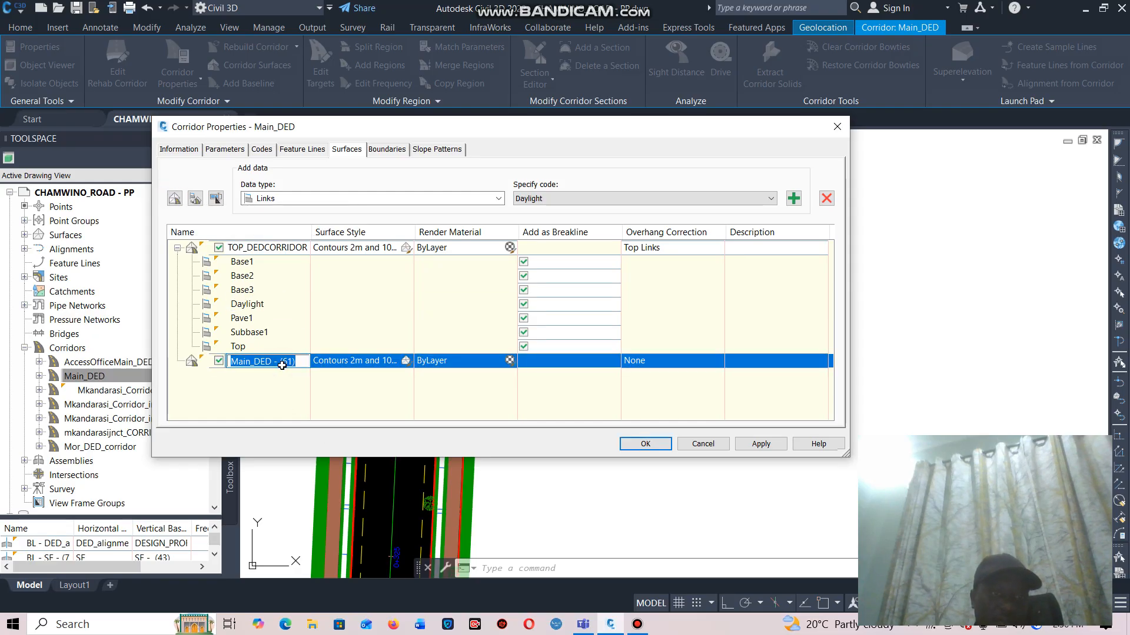
{"action": "type", "text": "DATUM_DED"}
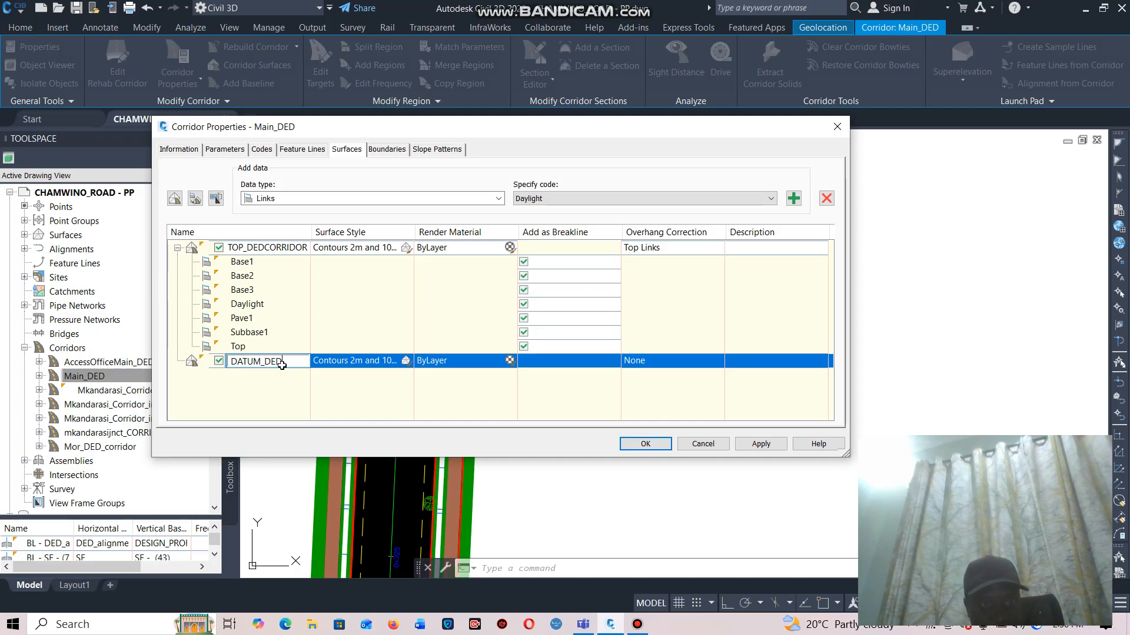
{"action": "type", "text": "CORRIDOR"}
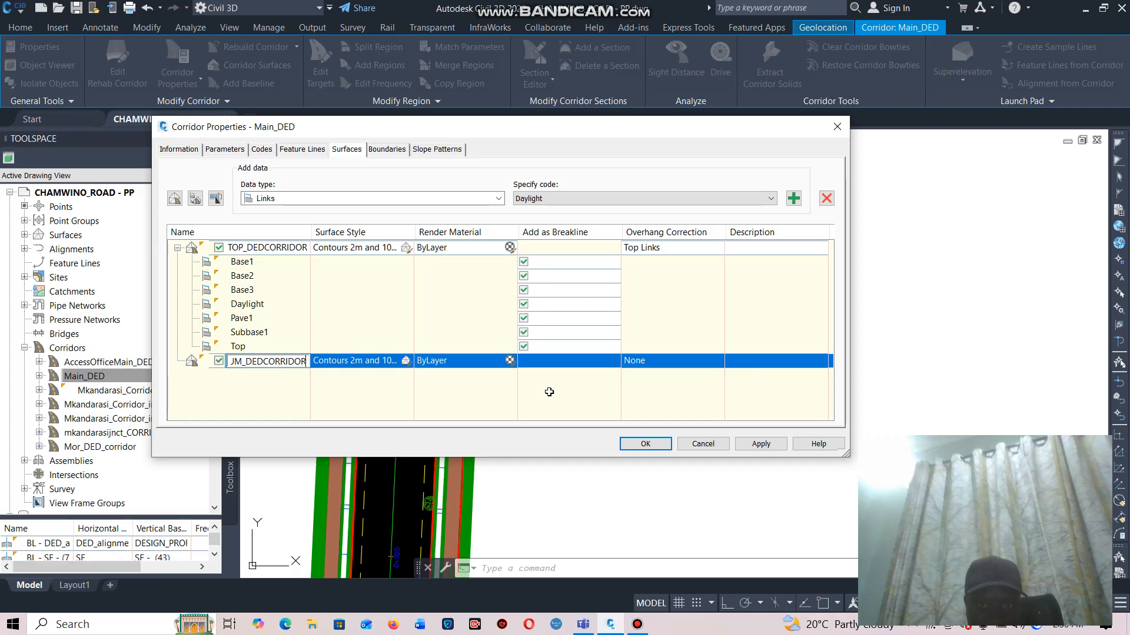
{"action": "left_click", "coordinate": [641, 362]}
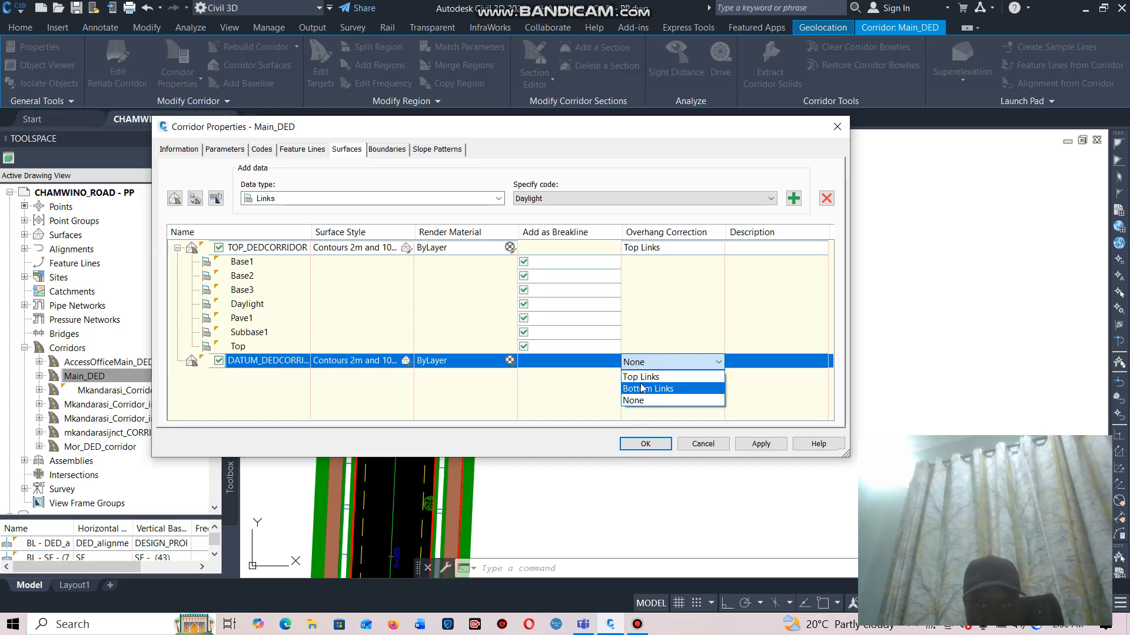
{"action": "left_click", "coordinate": [642, 389]}
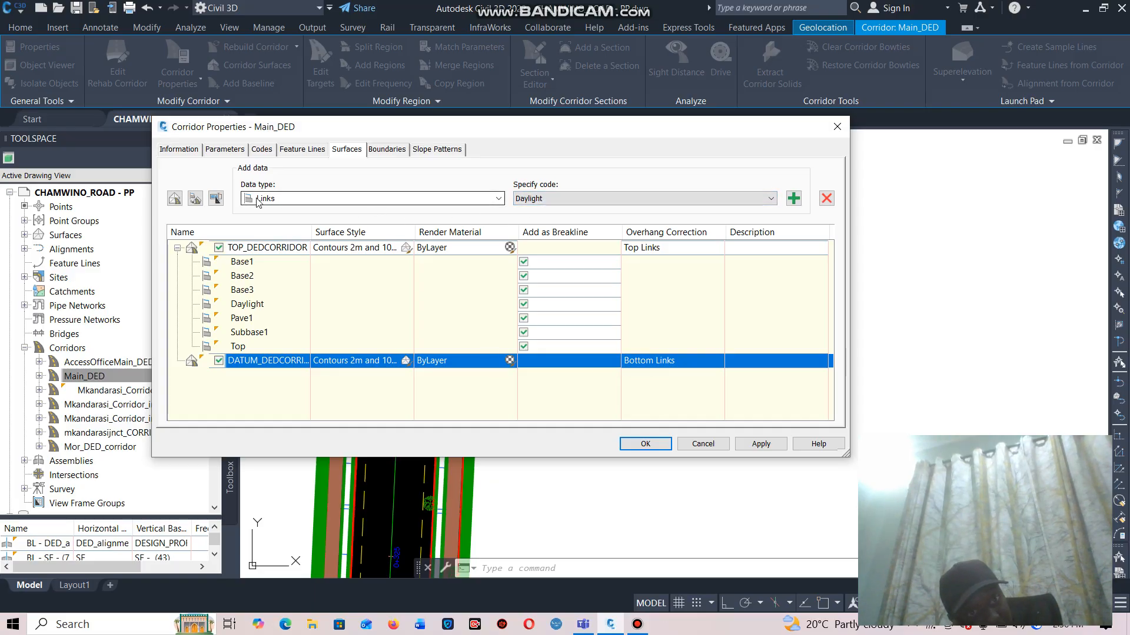
Add the Datum link code to the DATUM_DEDCORRIDOR surface and enable it as a breakline.
{"action": "left_click", "coordinate": [655, 199]}
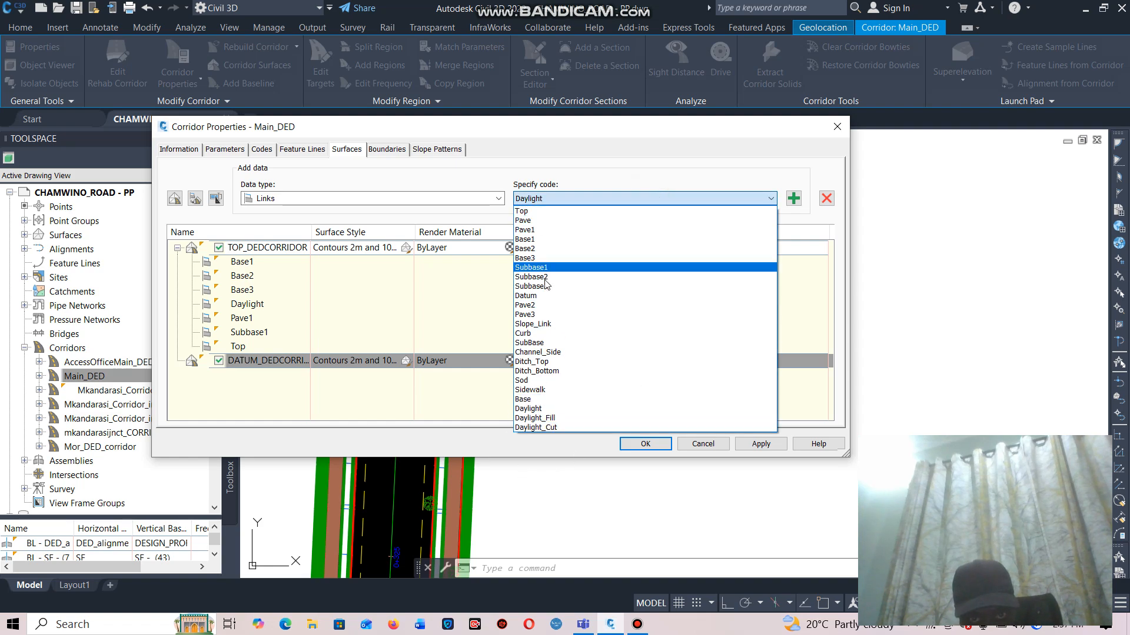
{"action": "left_click", "coordinate": [541, 299]}
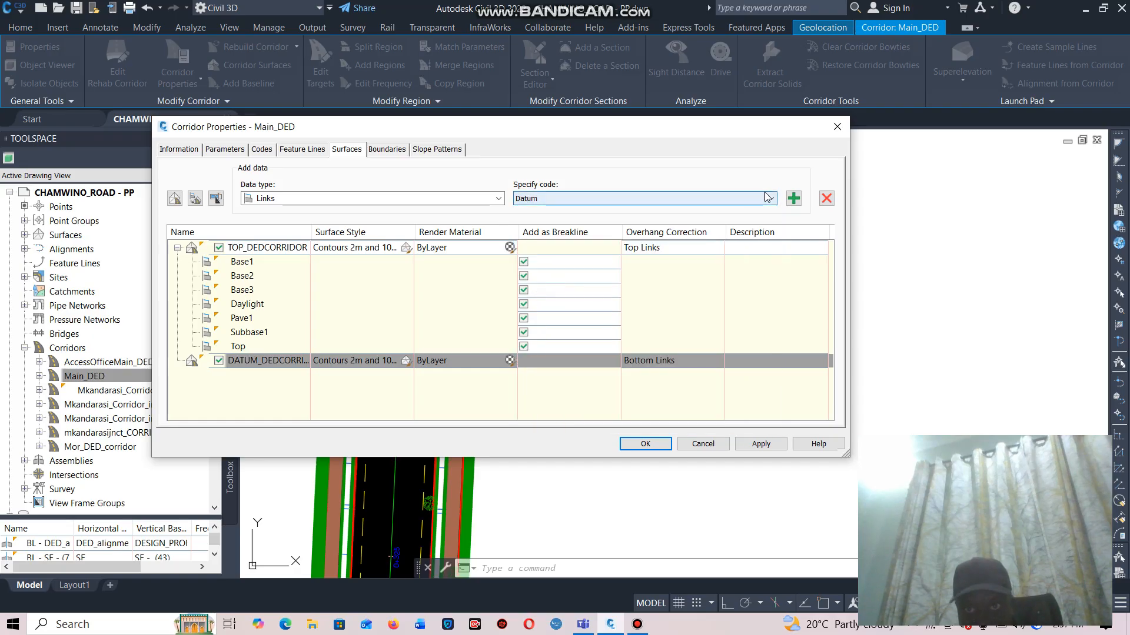
{"action": "left_click", "coordinate": [794, 199]}
{"action": "left_click", "coordinate": [523, 374]}
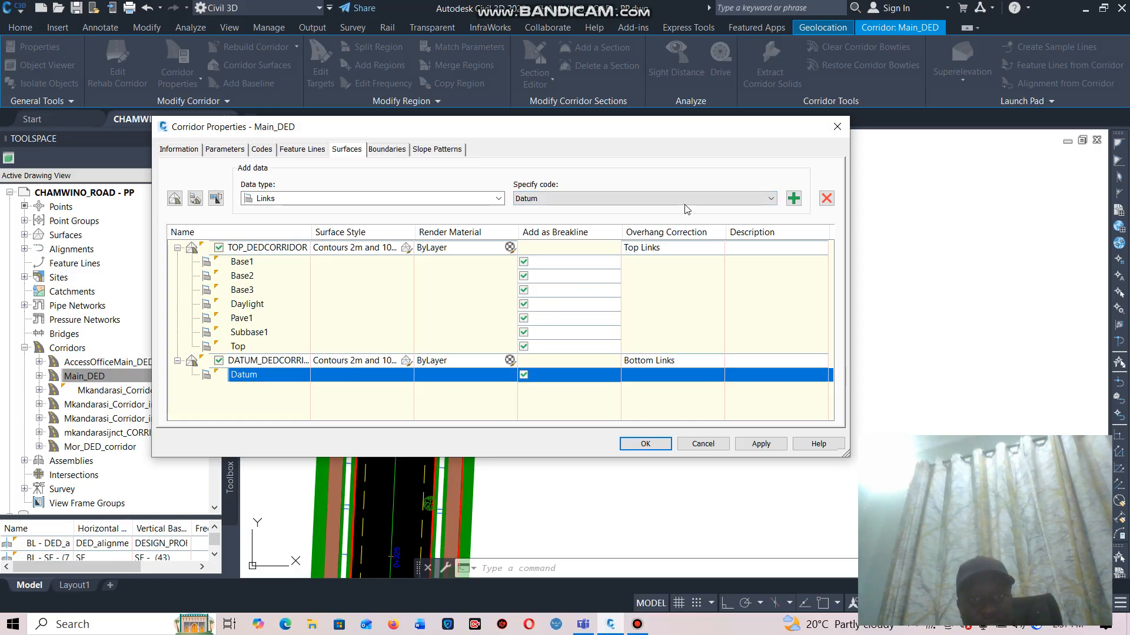
Add the Daylight and Pave1 link codes to the DATUM_DEDCORRIDOR surface as breaklines.
{"action": "left_click", "coordinate": [760, 199]}
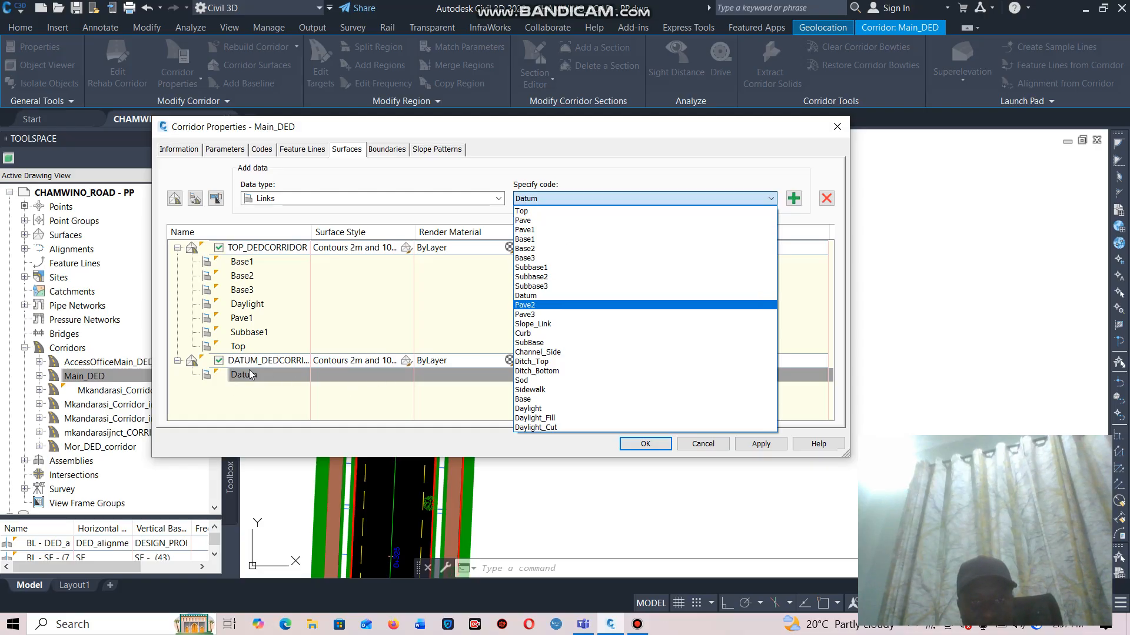
{"action": "left_click", "coordinate": [532, 408]}
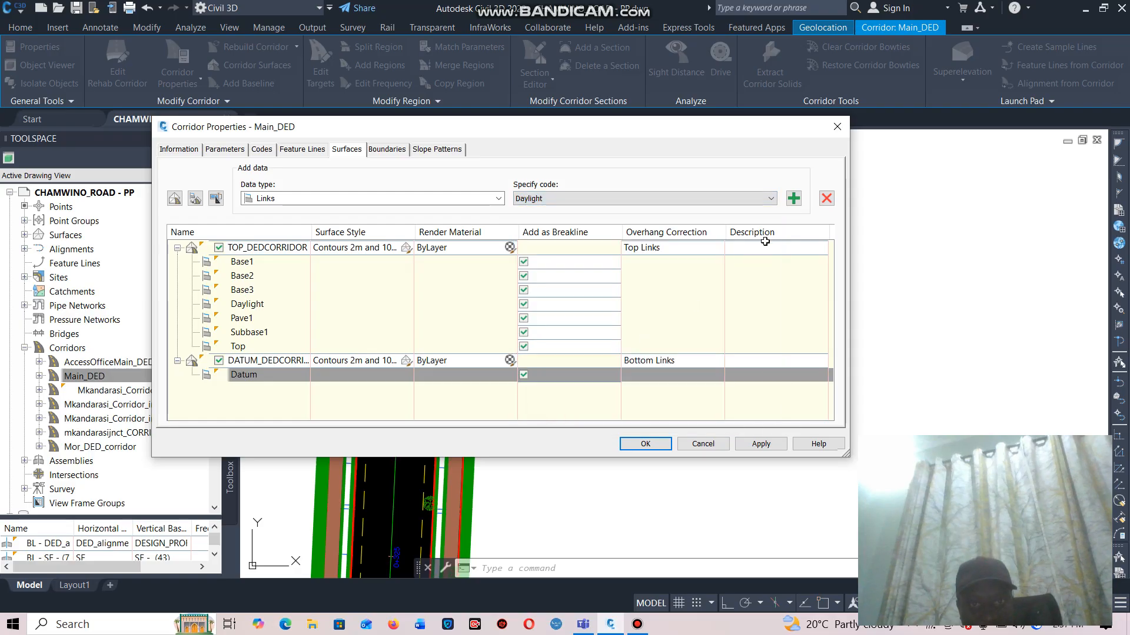
{"action": "left_click", "coordinate": [793, 199]}
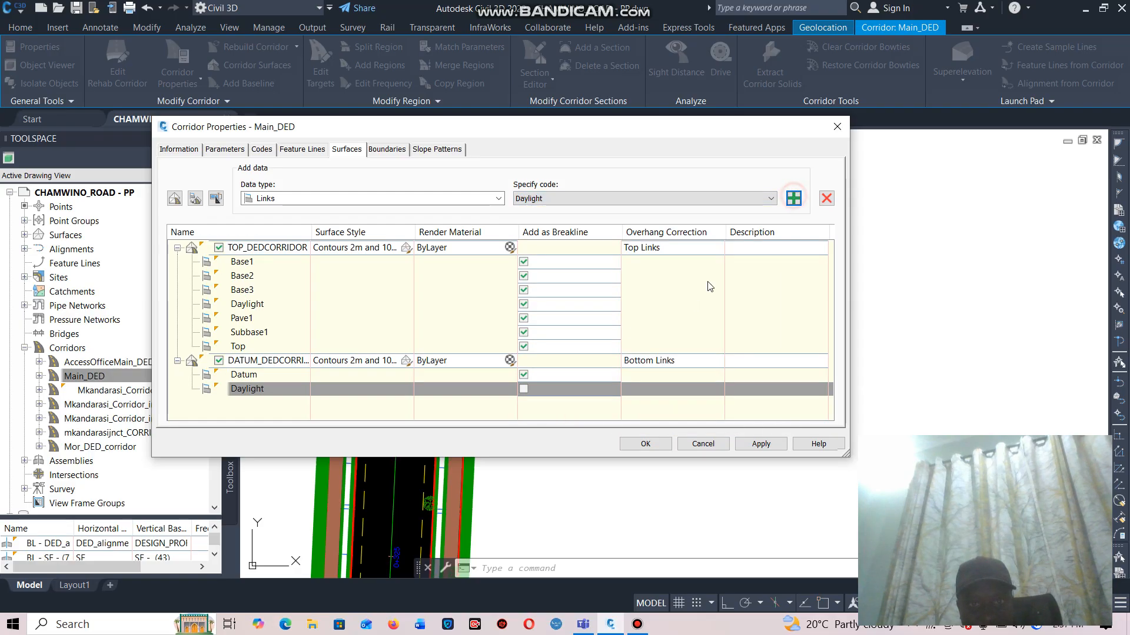
{"action": "left_click", "coordinate": [523, 387]}
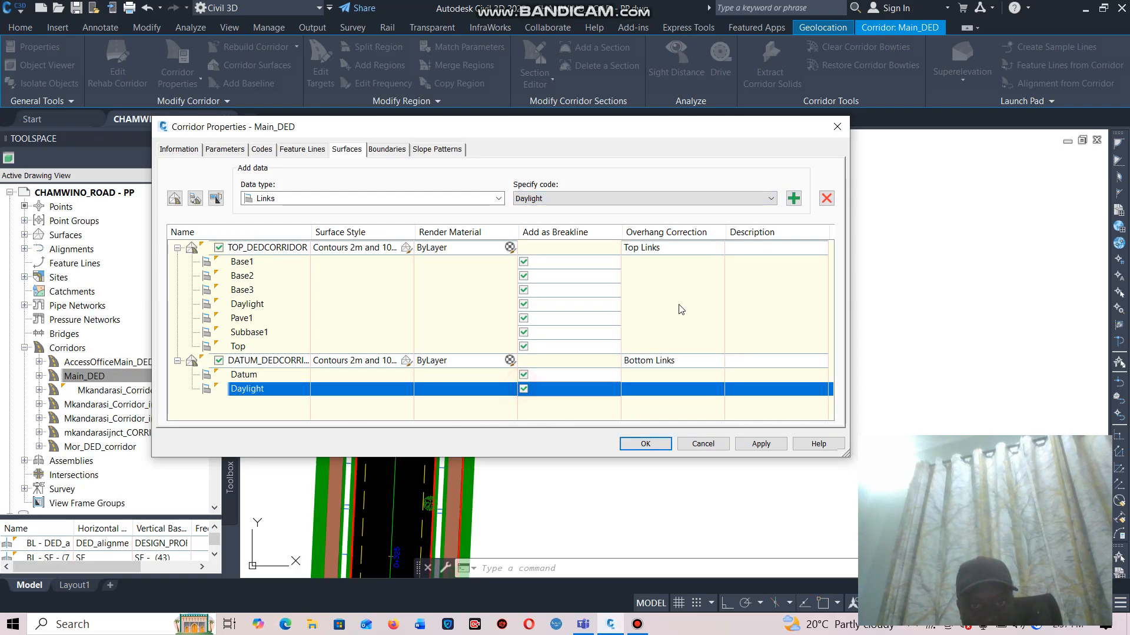
{"action": "left_click", "coordinate": [795, 200]}
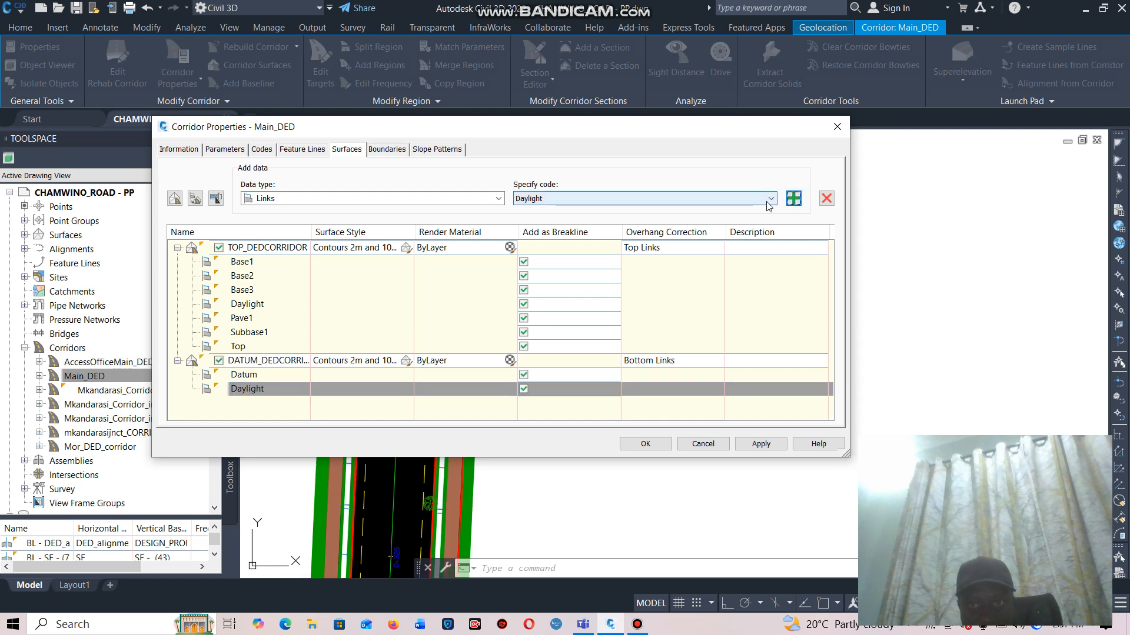
{"action": "left_click", "coordinate": [768, 199]}
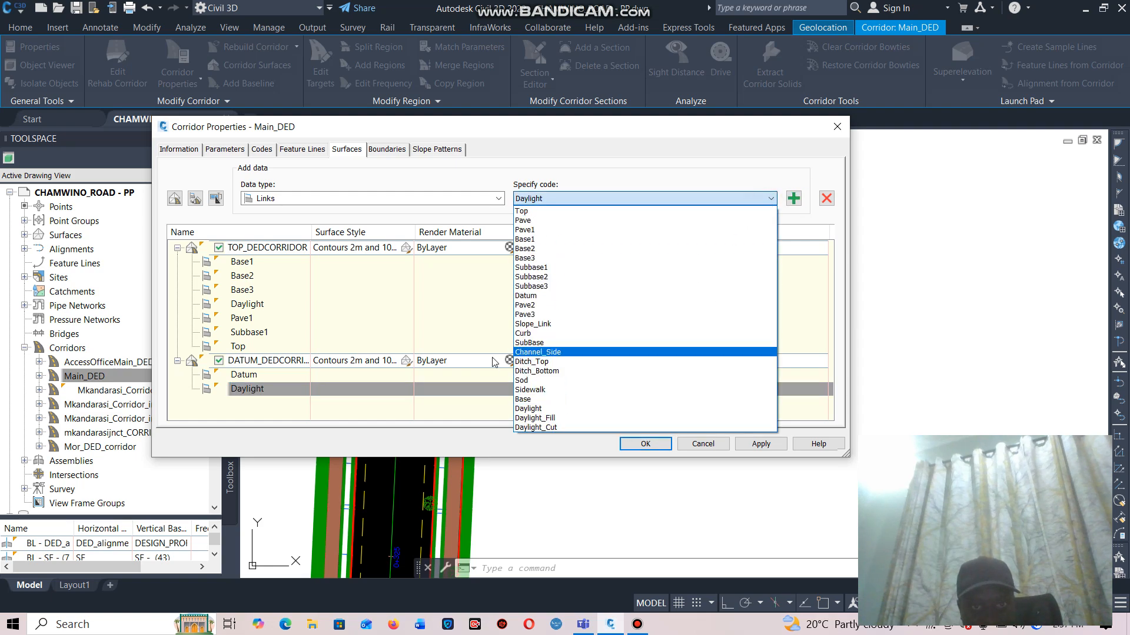
{"action": "left_click", "coordinate": [535, 230]}
{"action": "left_click", "coordinate": [794, 199]}
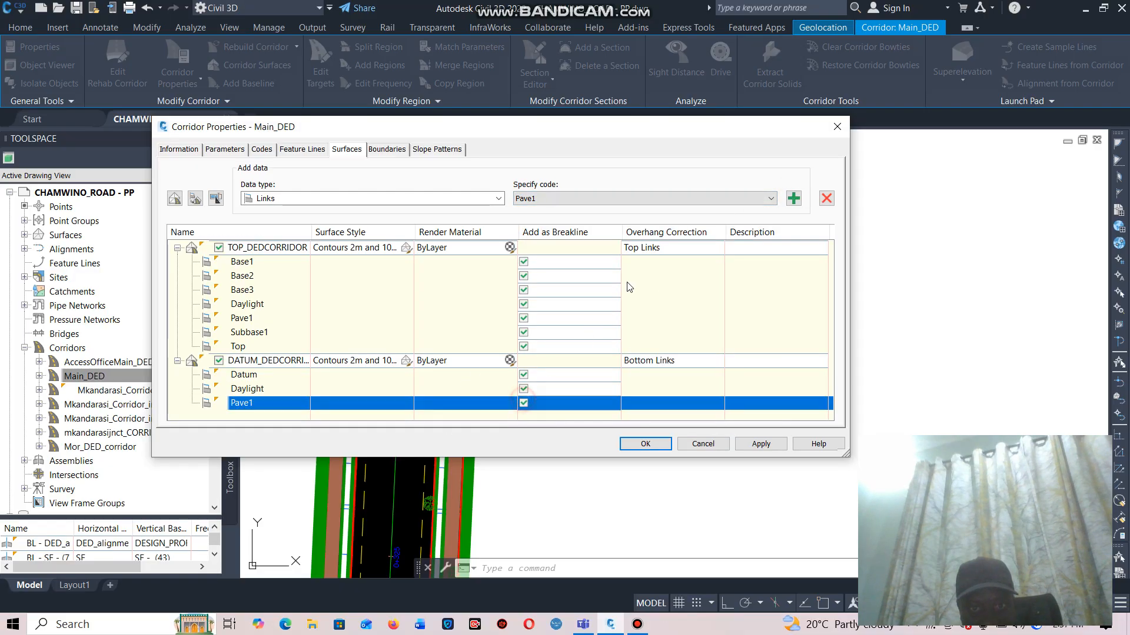
Add the Base1 and Base2 link codes to the DATUM_DEDCORRIDOR surface as breaklines.
{"action": "left_click", "coordinate": [717, 199]}
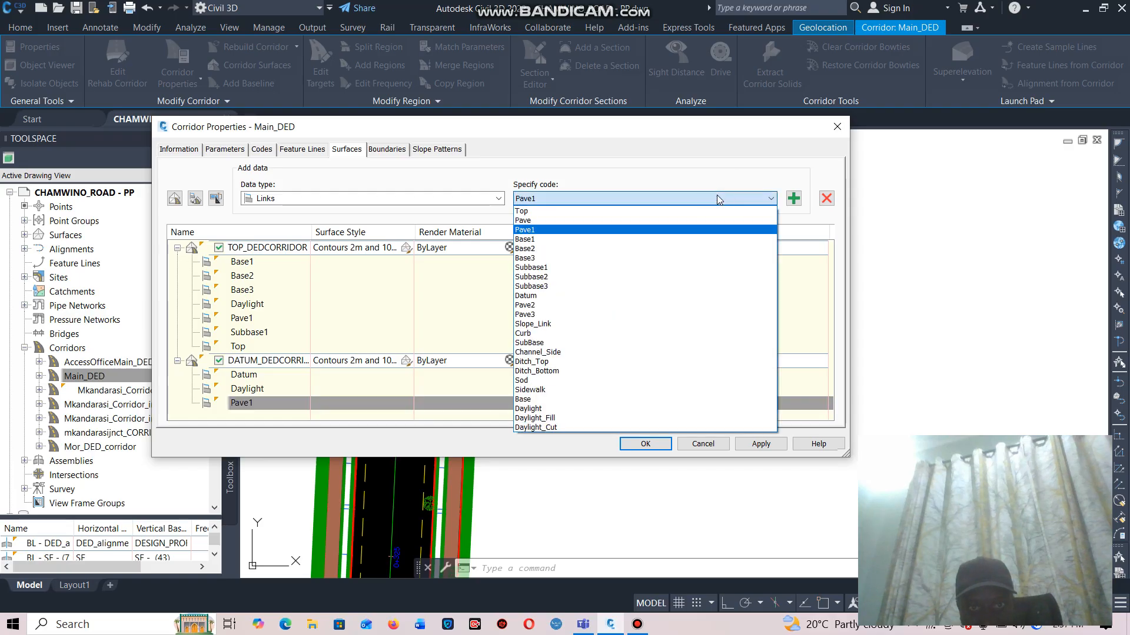
{"action": "left_click", "coordinate": [553, 239]}
{"action": "left_click", "coordinate": [793, 198]}
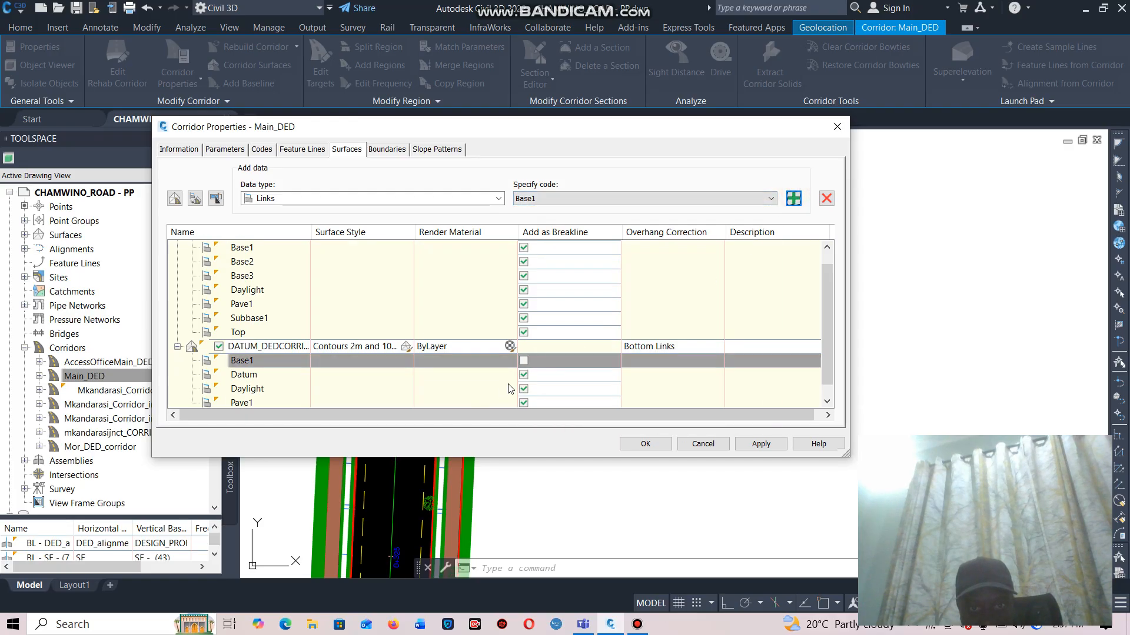
{"action": "left_click", "coordinate": [527, 363]}
{"action": "left_click", "coordinate": [597, 198]}
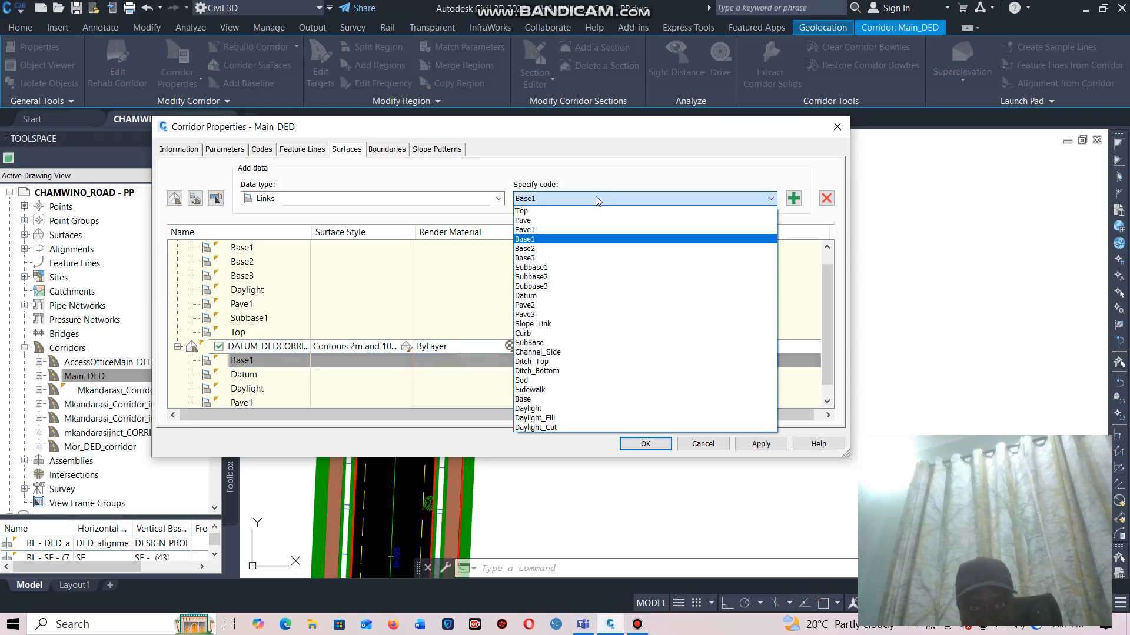
{"action": "left_click", "coordinate": [558, 249]}
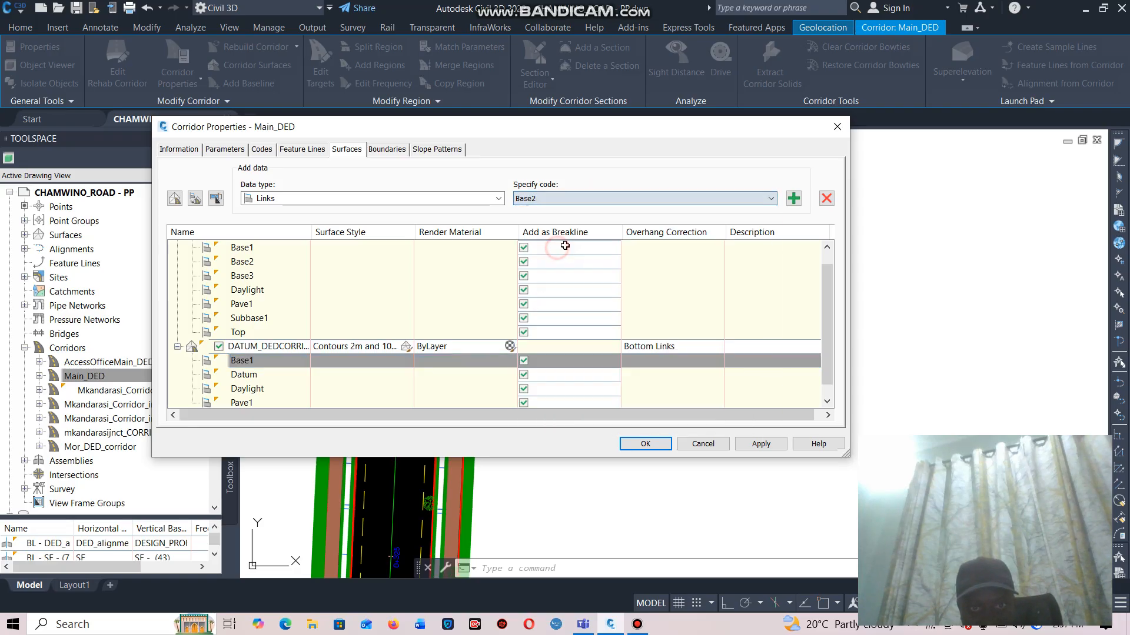
{"action": "left_click", "coordinate": [793, 198]}
{"action": "left_click", "coordinate": [523, 347]}
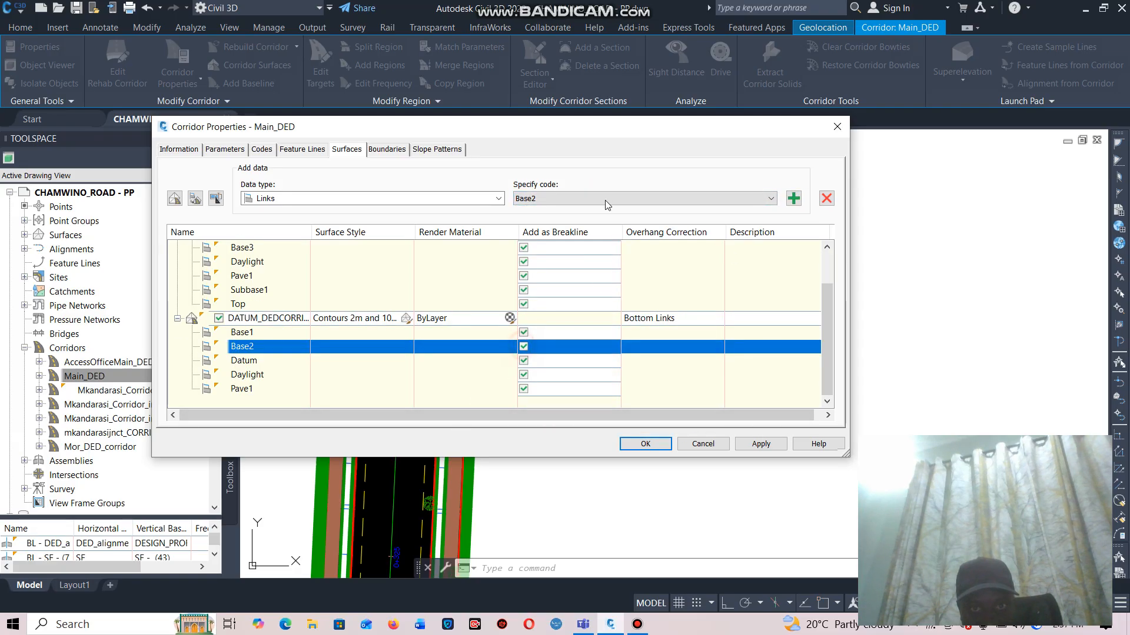
Add the Base3 and Subbase1 link codes to the DATUM_DEDCORRIDOR surface as breaklines.
{"action": "left_click", "coordinate": [600, 198]}
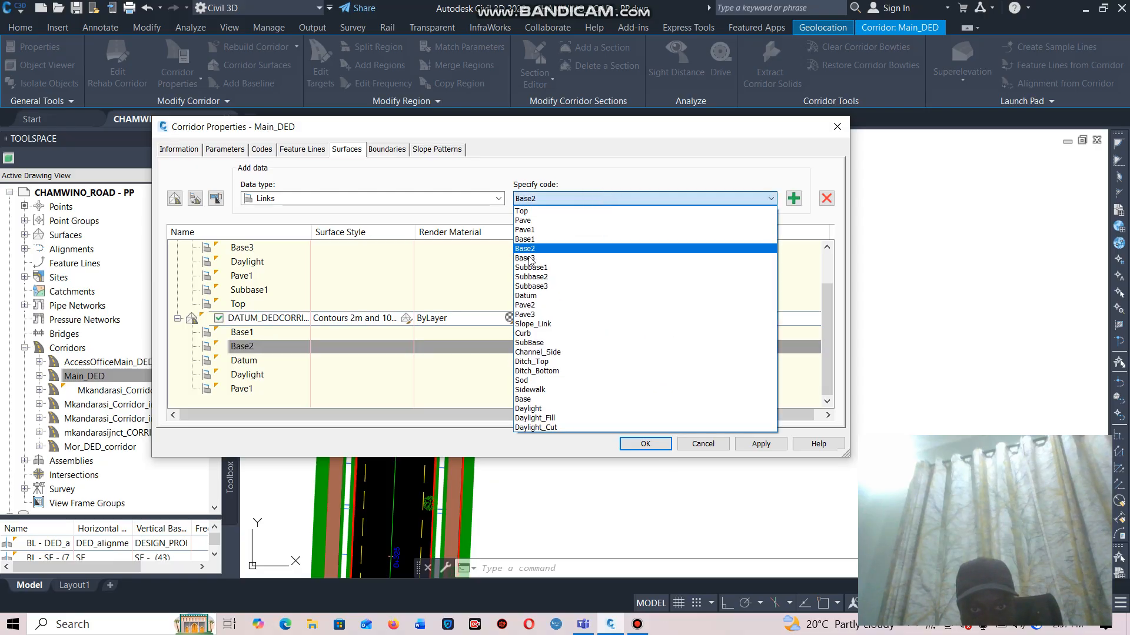
{"action": "left_click", "coordinate": [607, 244]}
{"action": "left_click", "coordinate": [794, 198]}
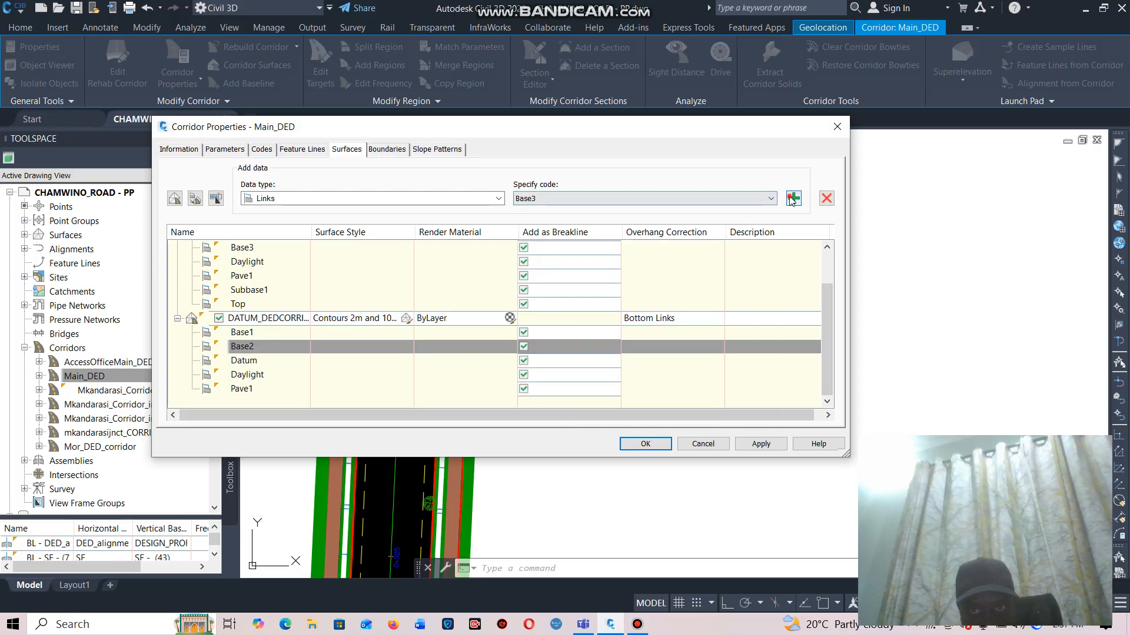
{"action": "left_click", "coordinate": [524, 346]}
{"action": "left_click", "coordinate": [582, 199]}
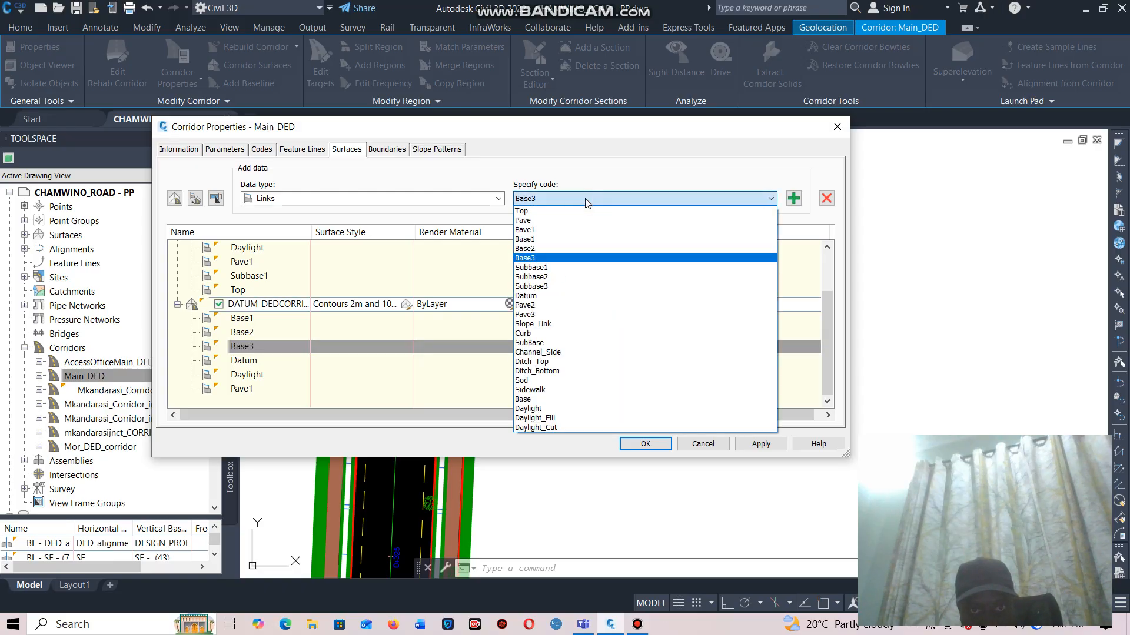
{"action": "left_click", "coordinate": [552, 268]}
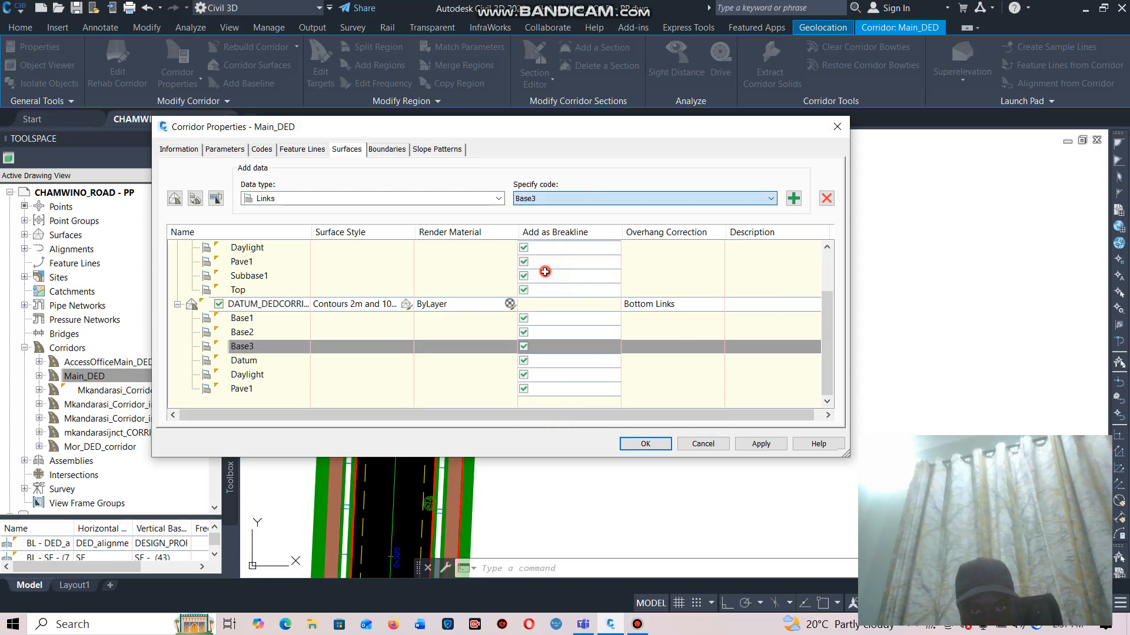
{"action": "left_click", "coordinate": [793, 200]}
{"action": "left_click", "coordinate": [525, 389]}
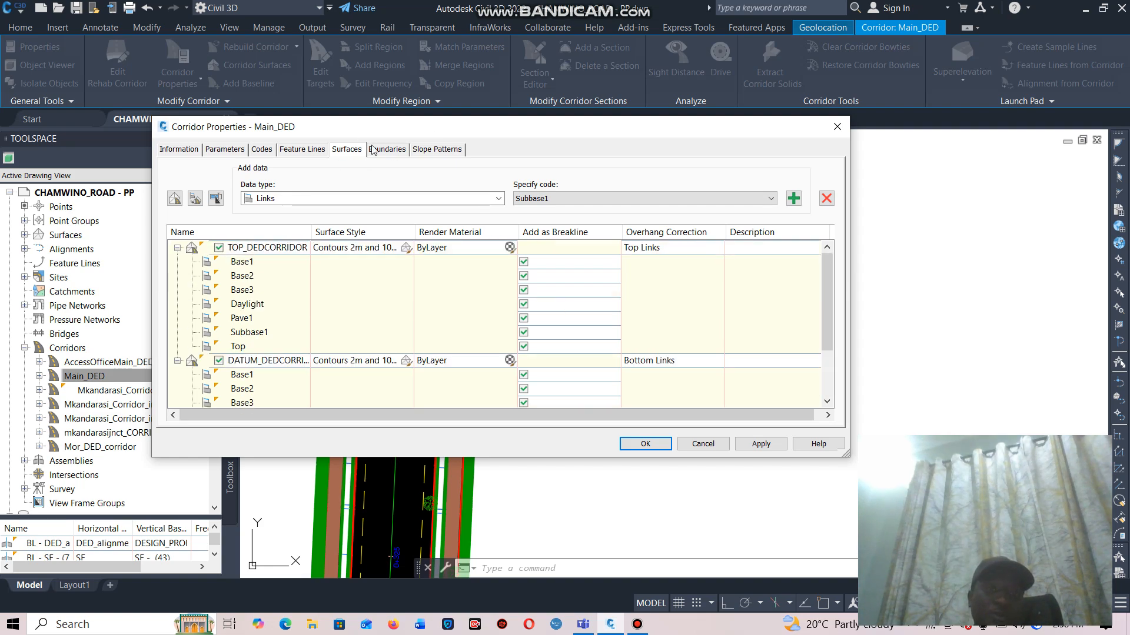
Set the corridor extents as the outer boundary of the TOP_DEDCORRIDOR surface.
{"action": "left_click", "coordinate": [393, 150]}
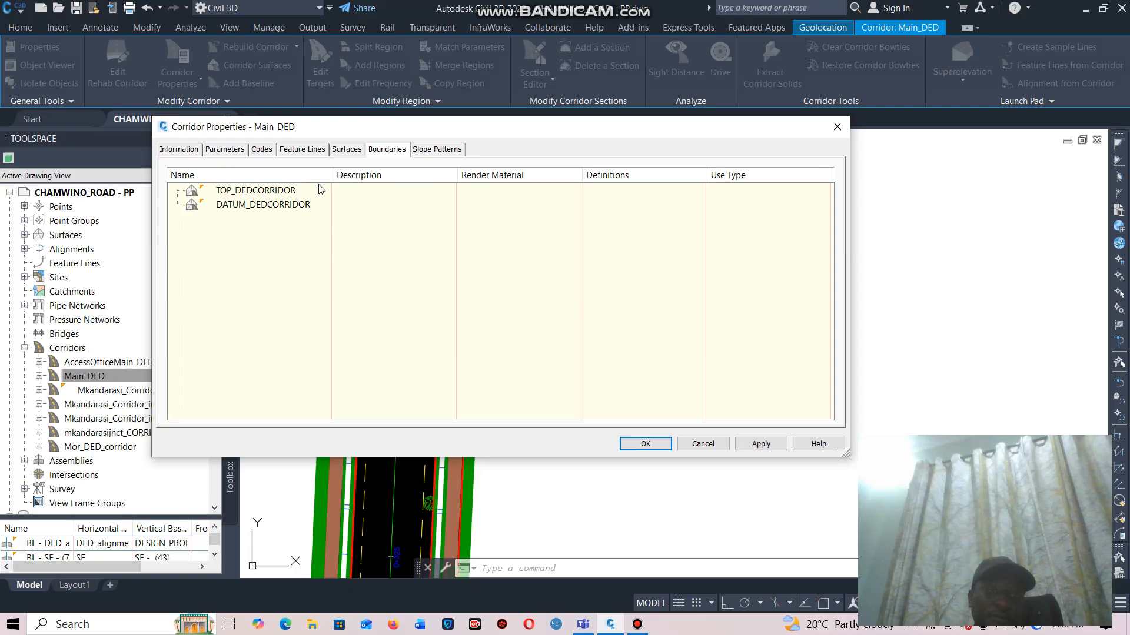
{"action": "left_click", "coordinate": [309, 200]}
{"action": "left_click", "coordinate": [304, 189]}
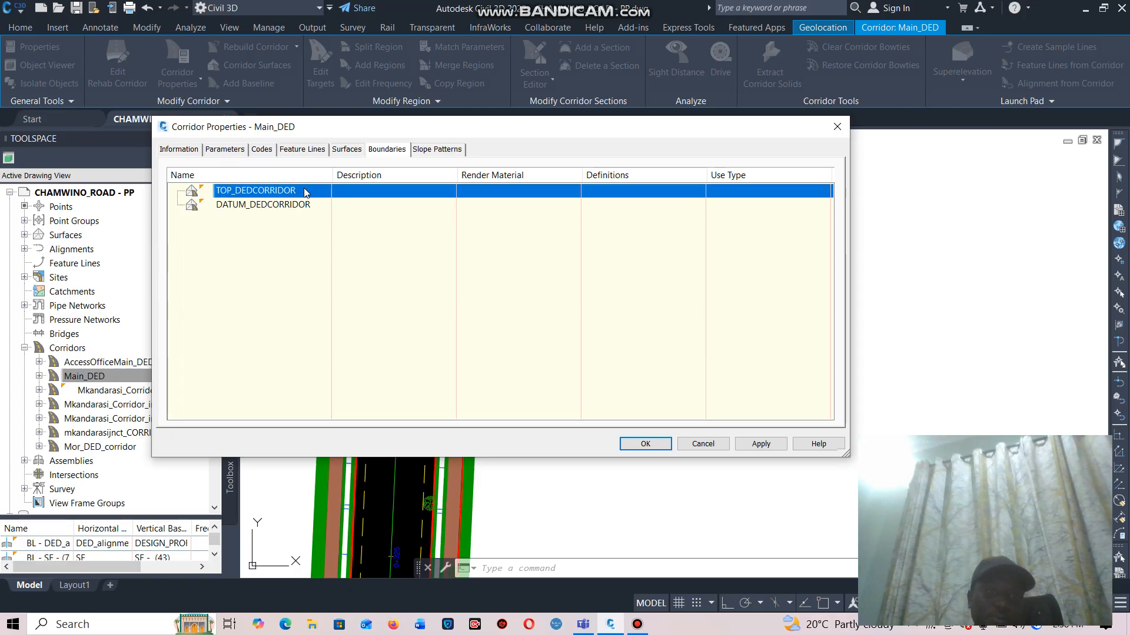
{"action": "right_click", "coordinate": [305, 193]}
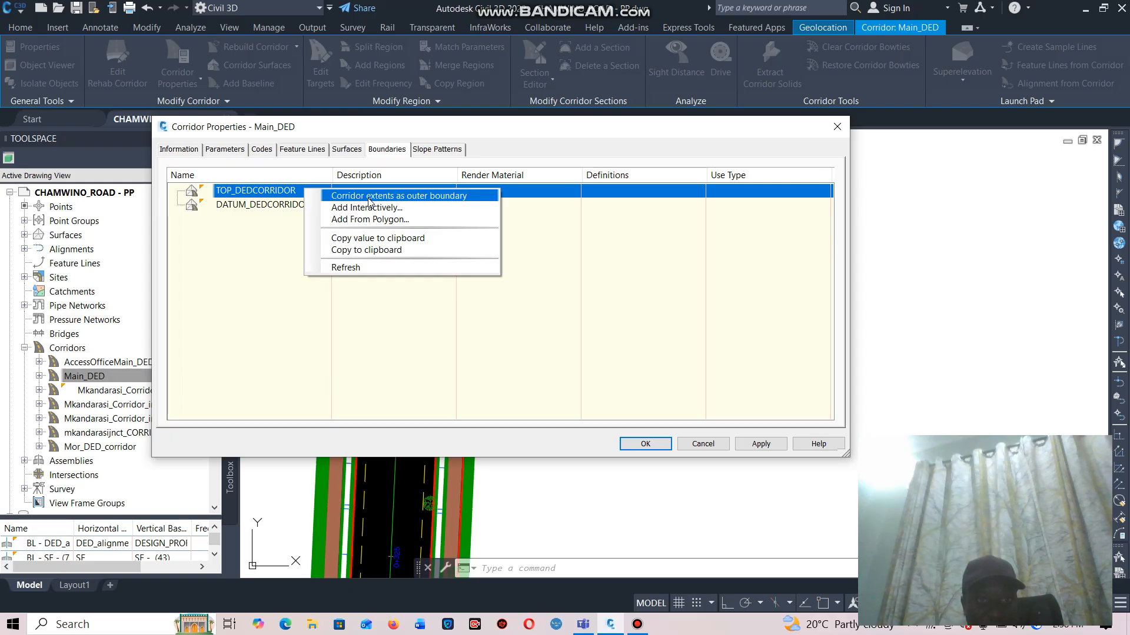
{"action": "left_click", "coordinate": [408, 196]}
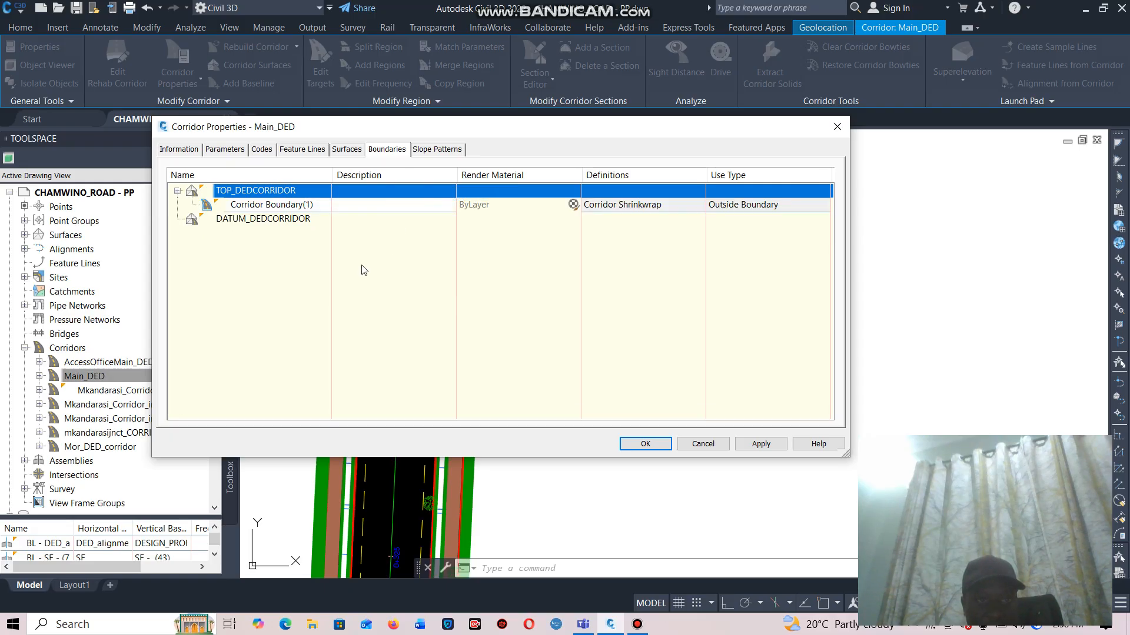
Set the corridor extents as the outer boundary of the DATUM_DEDCORRIDOR surface and apply the corridor property changes.
{"action": "left_click", "coordinate": [282, 220]}
{"action": "right_click", "coordinate": [282, 219]}
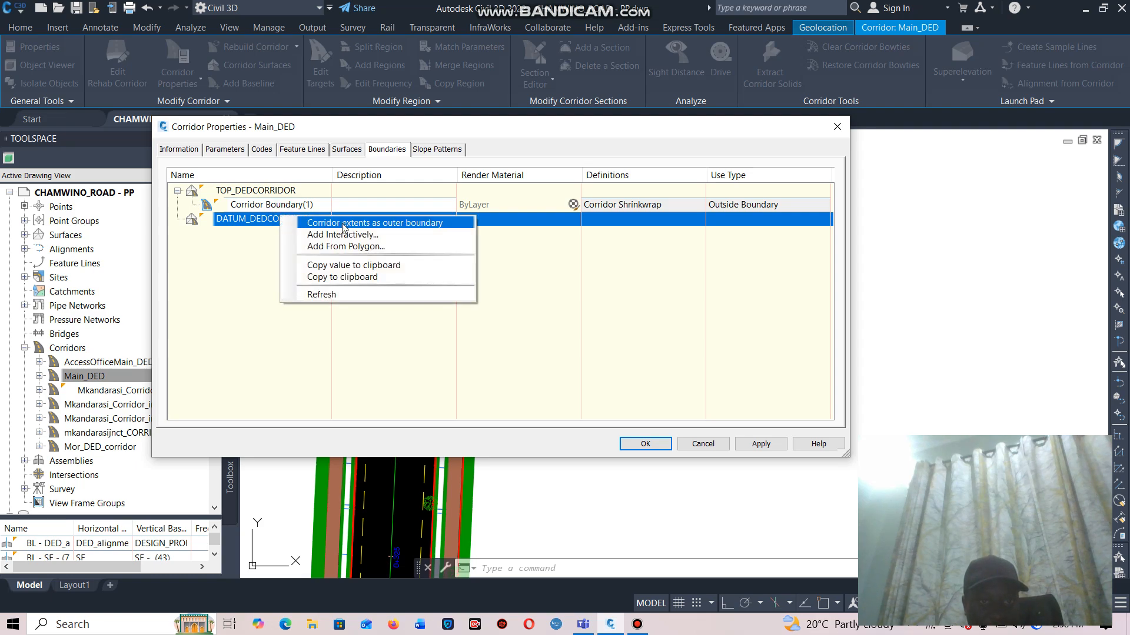
{"action": "left_click", "coordinate": [345, 224]}
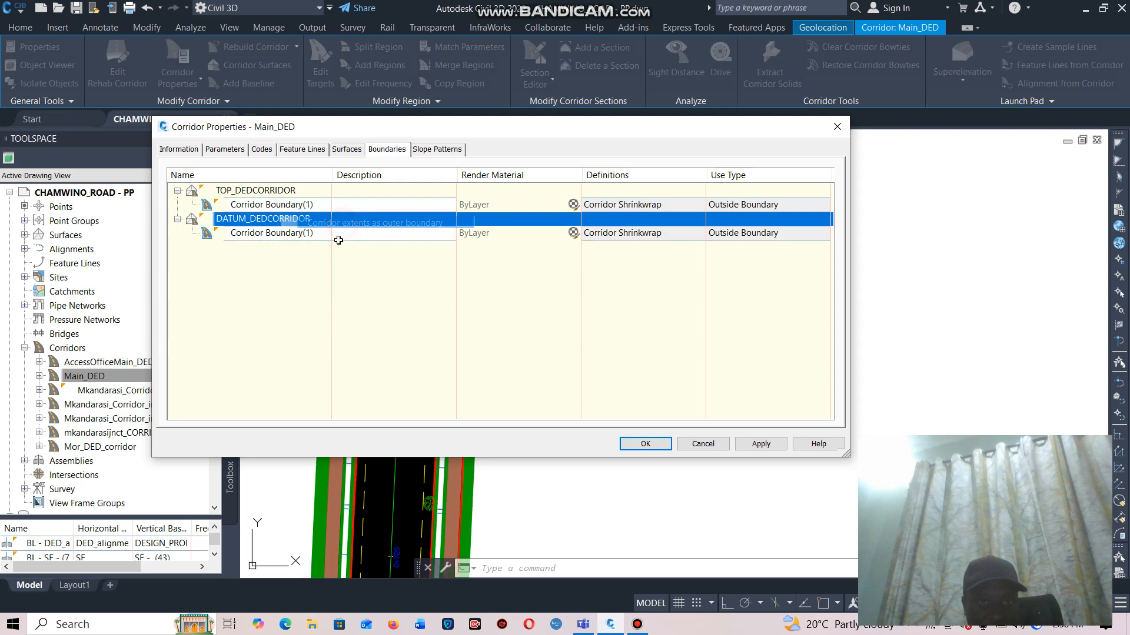
{"action": "left_click", "coordinate": [759, 443]}
{"action": "left_click", "coordinate": [534, 295]}
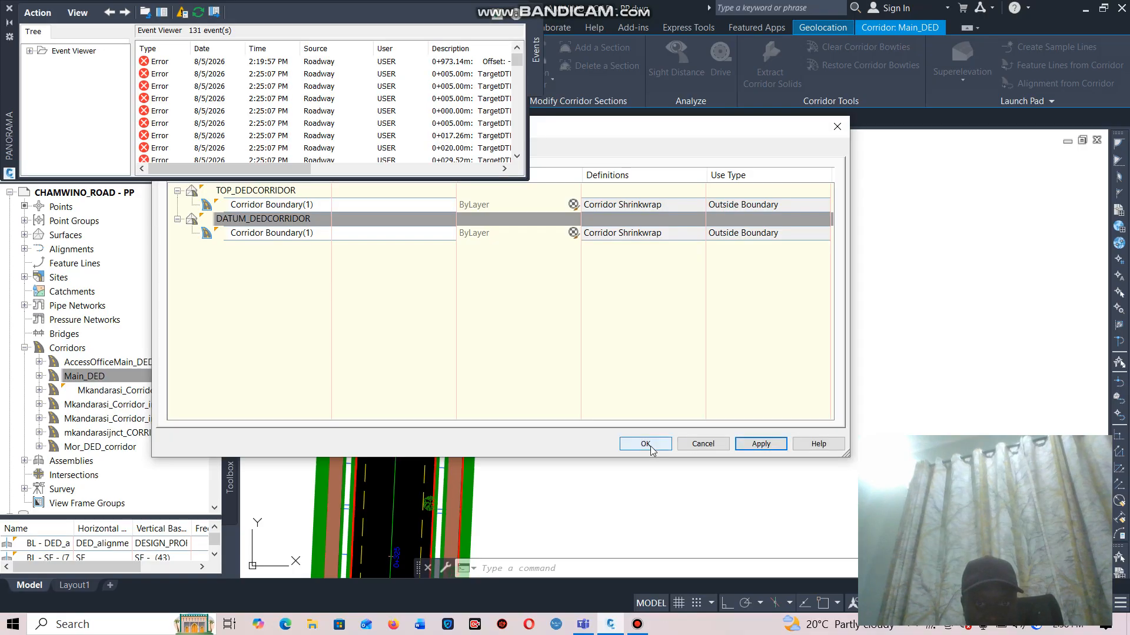
{"action": "left_click", "coordinate": [649, 445]}
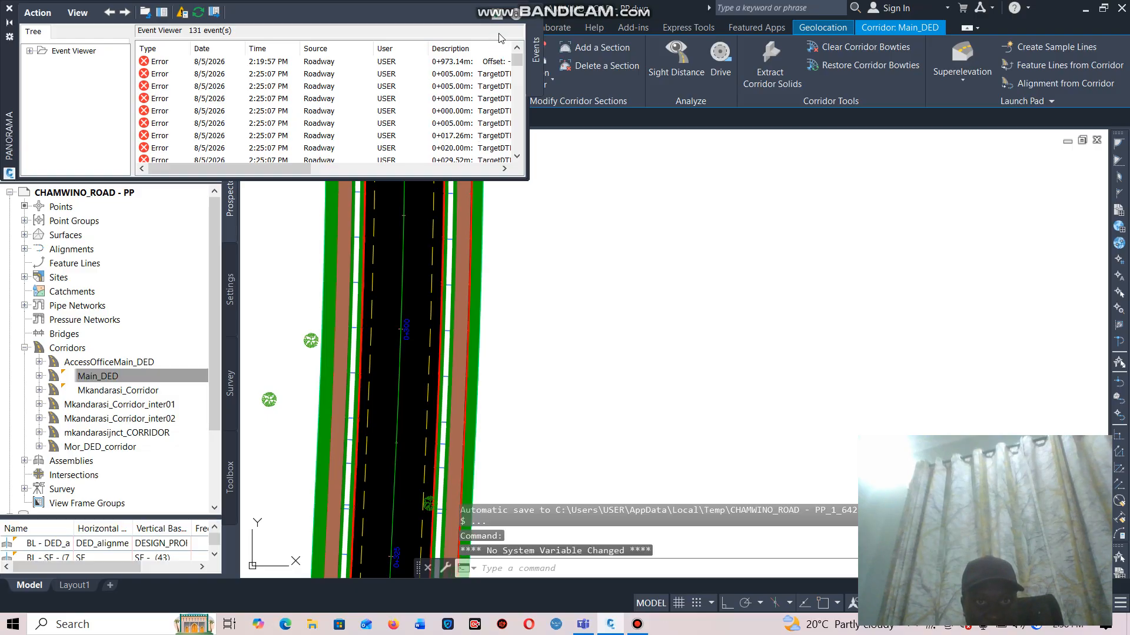
Reopen the Main_DED corridor's properties, review its parameters, codes, surfaces and boundaries, and accept them.
{"action": "scroll", "coordinate": [453, 266], "scroll_direction": "down", "scroll_amount": 5}
{"action": "scroll", "coordinate": [453, 235], "scroll_direction": "up", "scroll_amount": 3}
{"action": "scroll", "coordinate": [454, 189], "scroll_direction": "down", "scroll_amount": 3}
{"action": "scroll", "coordinate": [460, 179], "scroll_direction": "up", "scroll_amount": 3}
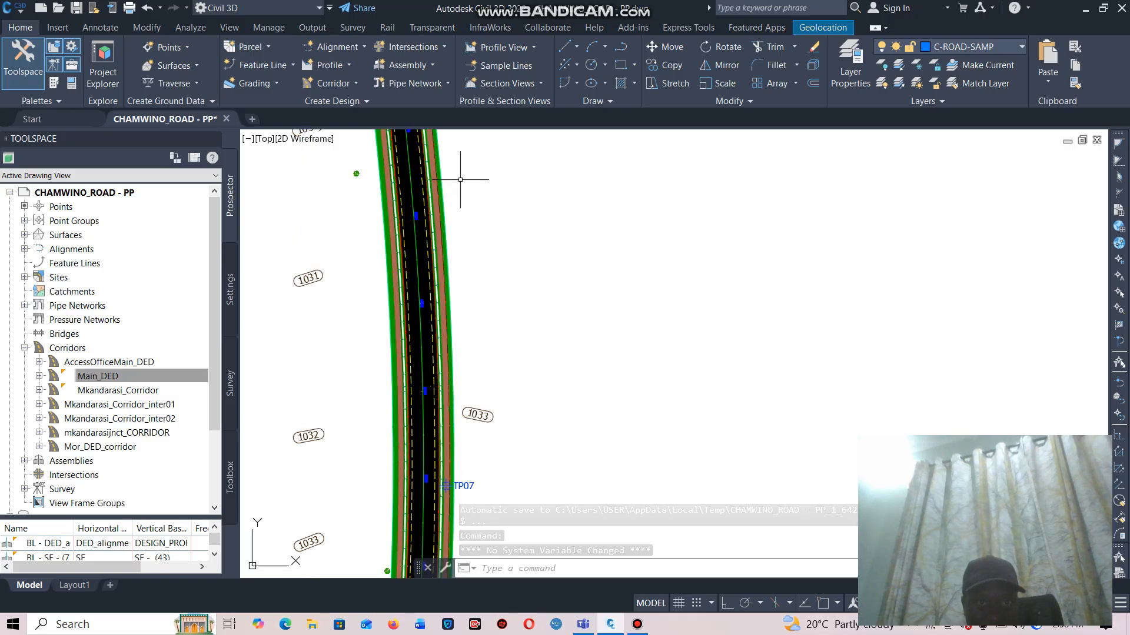
{"action": "left_click", "coordinate": [441, 230]}
{"action": "right_click", "coordinate": [441, 230]}
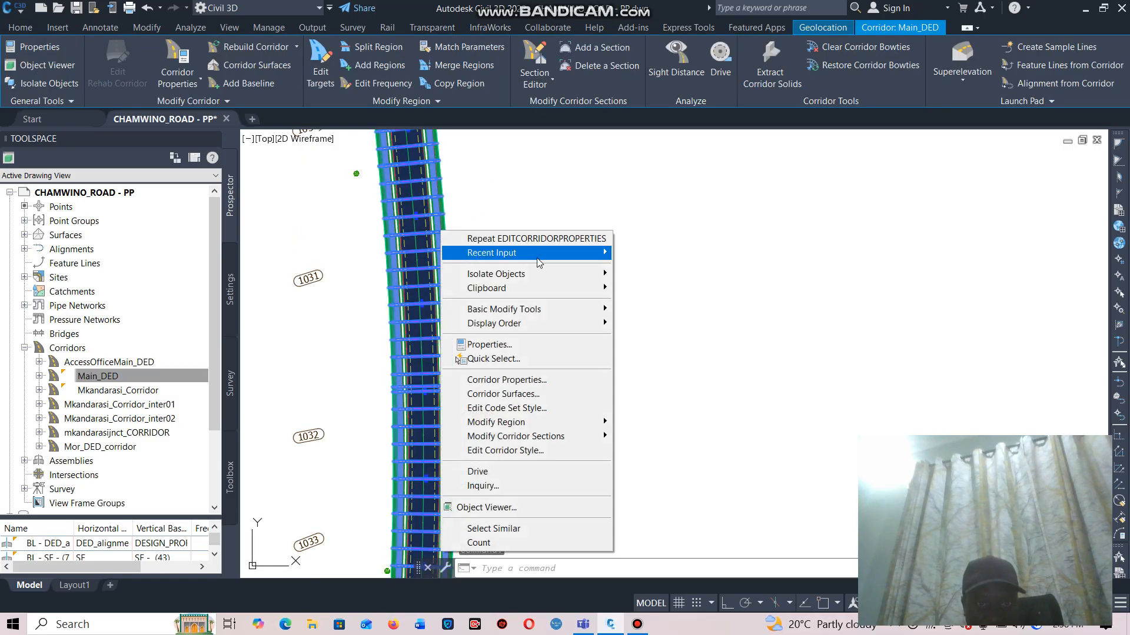
{"action": "left_click", "coordinate": [512, 383]}
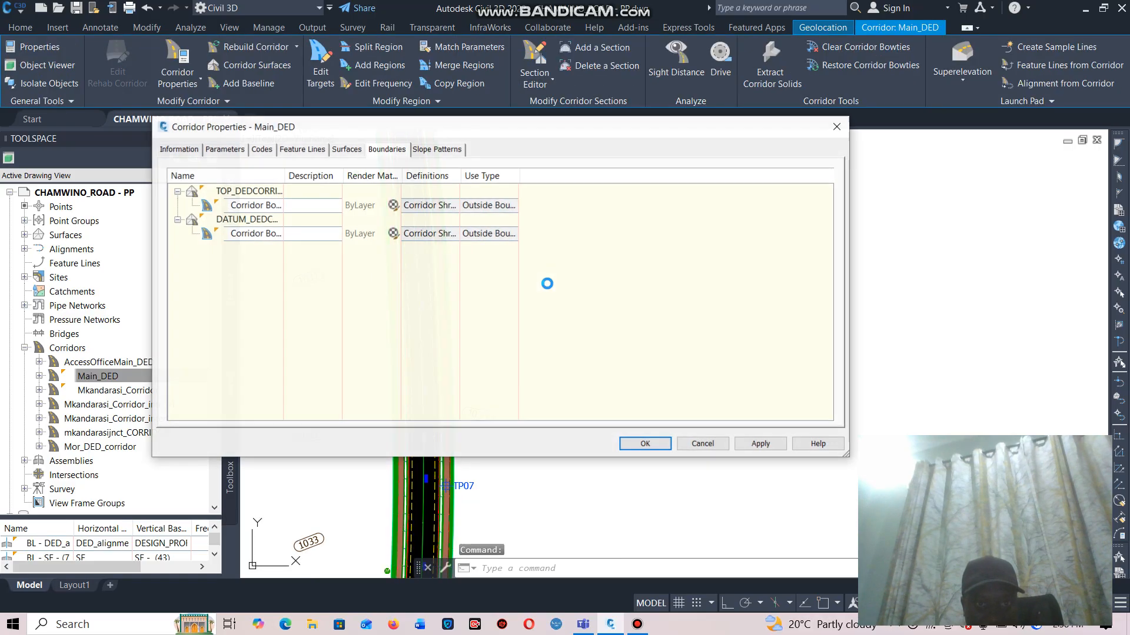
{"action": "left_click", "coordinate": [224, 150]}
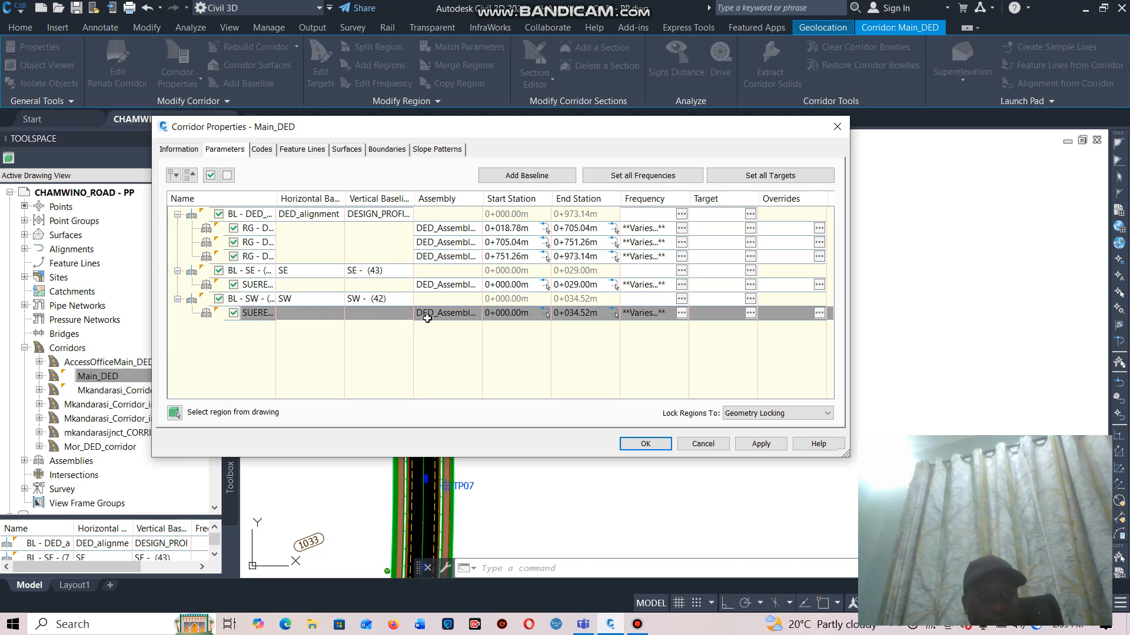
{"action": "left_click", "coordinate": [262, 151]}
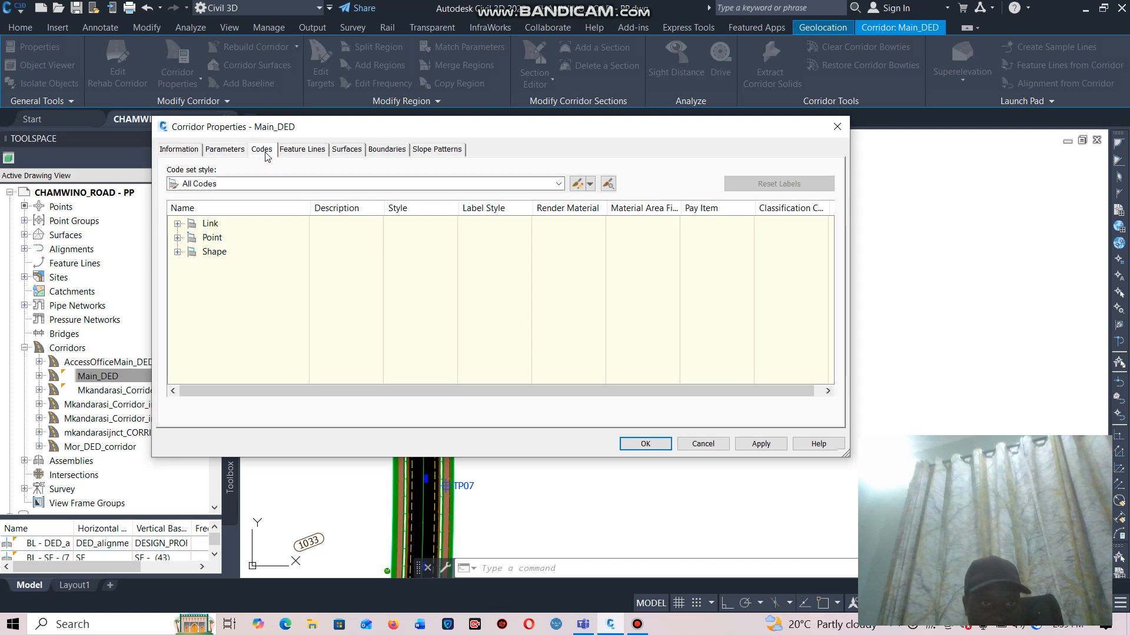
{"action": "left_click", "coordinate": [225, 150]}
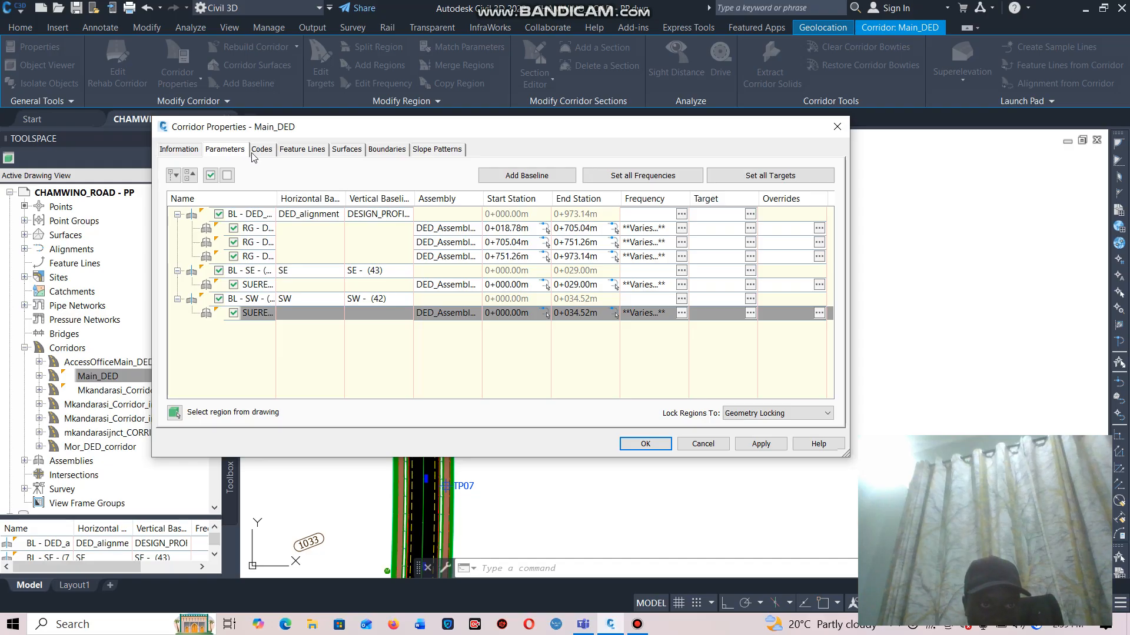
{"action": "left_click", "coordinate": [345, 154]}
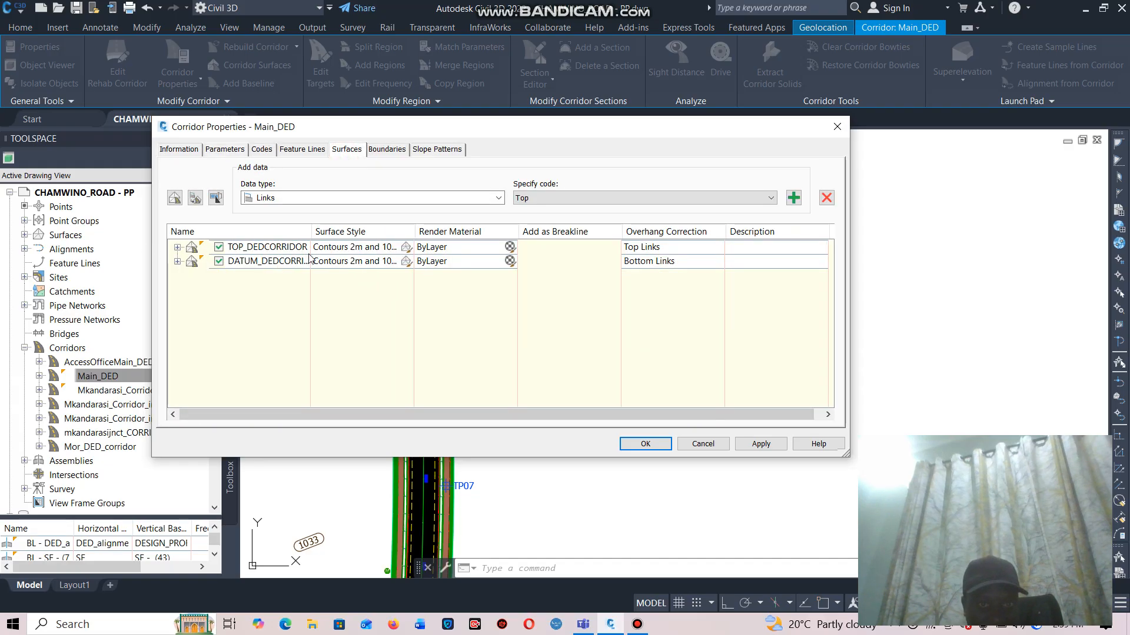
{"action": "left_click", "coordinate": [386, 149]}
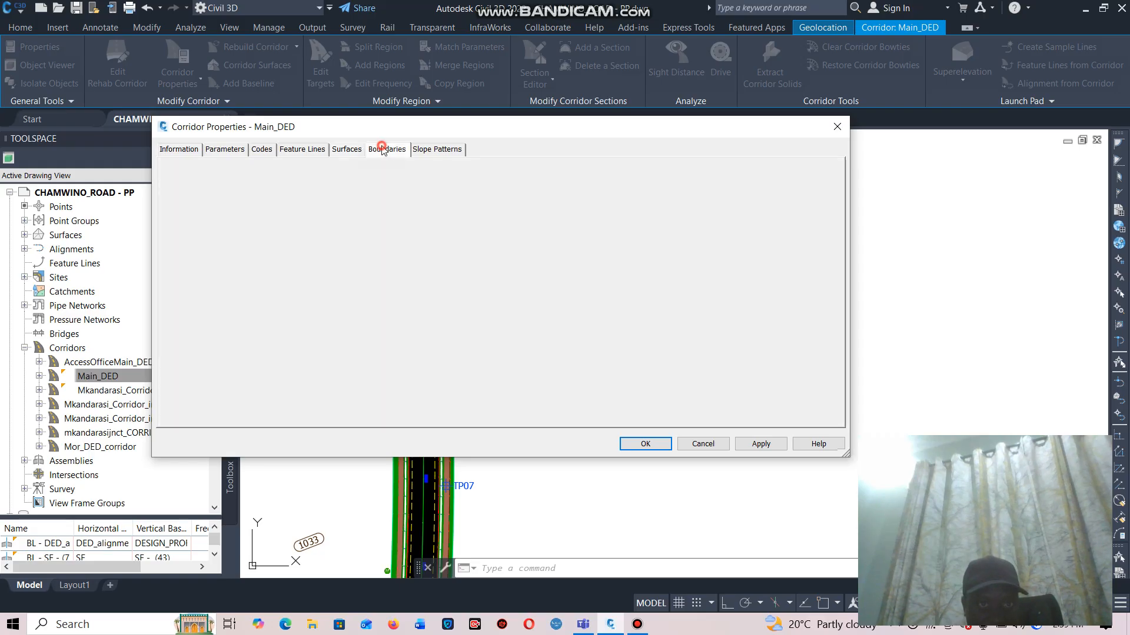
{"action": "left_click", "coordinate": [339, 152]}
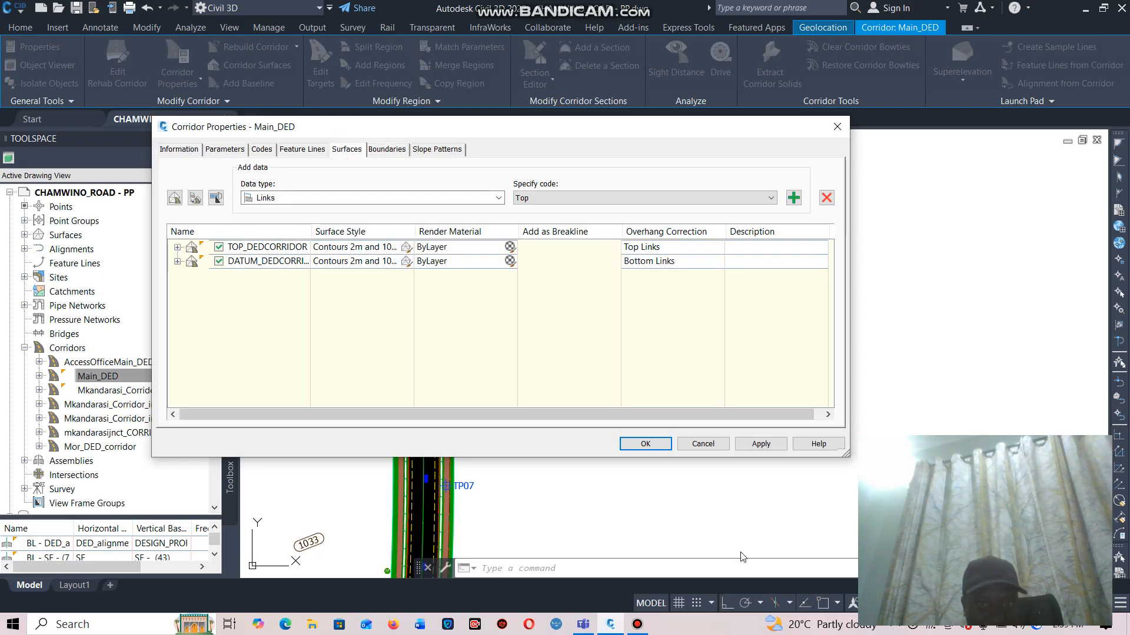
{"action": "left_click", "coordinate": [761, 444]}
{"action": "left_click", "coordinate": [644, 445]}
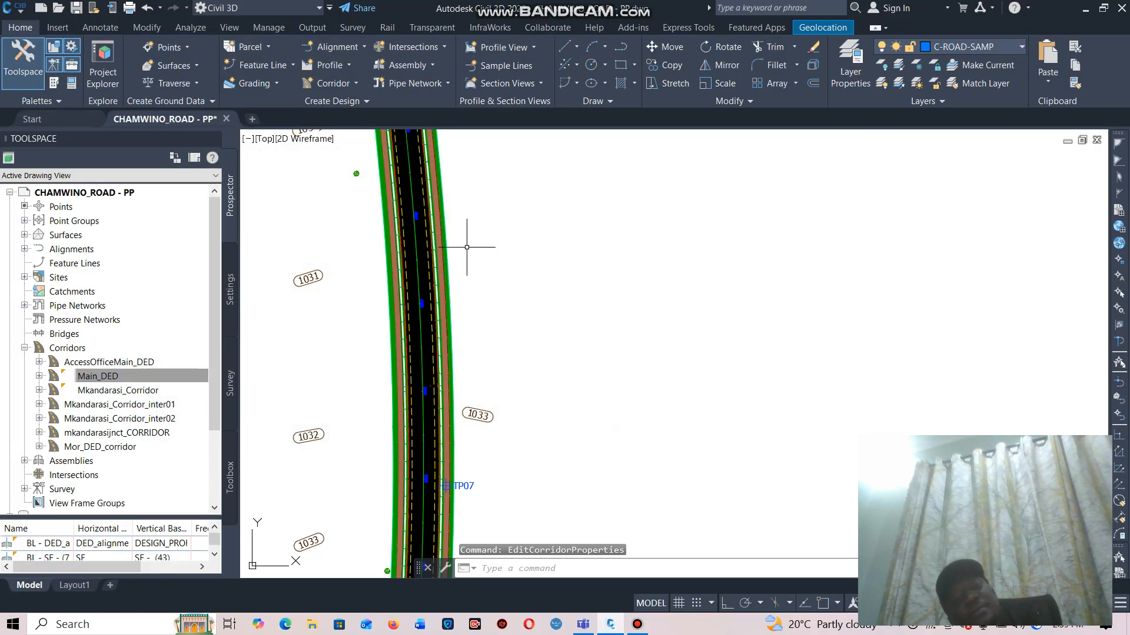
Examine the rebuilt Main_DED corridor and its corridor surfaces along the road, close up and within the whole drawing.
{"action": "scroll", "coordinate": [453, 241], "scroll_direction": "down", "scroll_amount": 4}
{"action": "scroll", "coordinate": [441, 218], "scroll_direction": "down", "scroll_amount": 2}
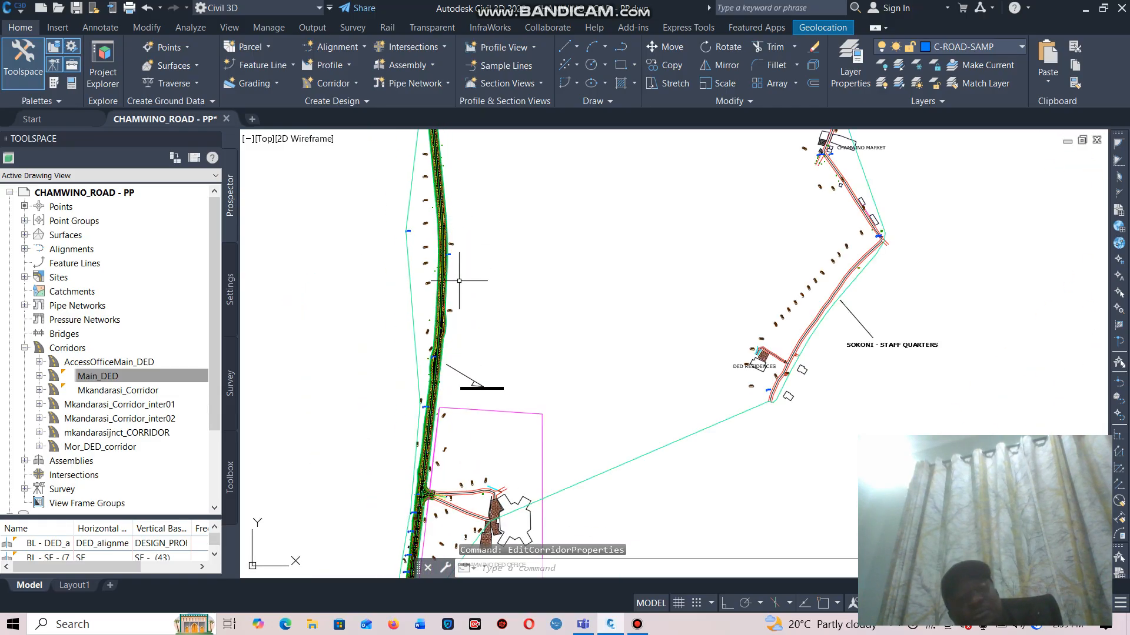
{"action": "scroll", "coordinate": [436, 228], "scroll_direction": "up", "scroll_amount": 5}
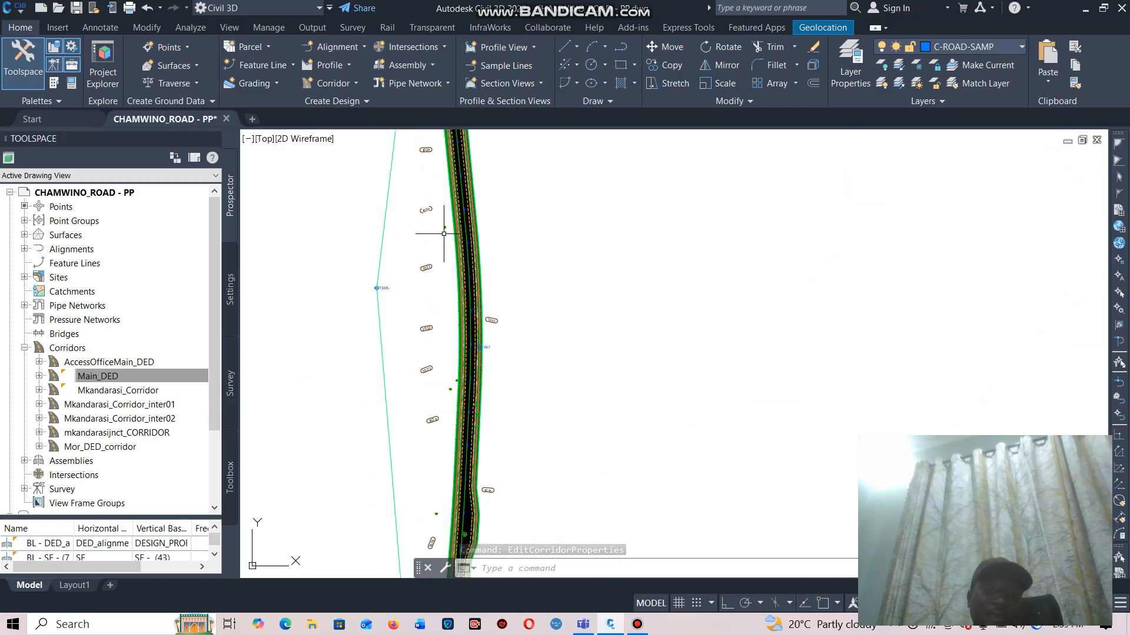
{"action": "scroll", "coordinate": [484, 257], "scroll_direction": "down", "scroll_amount": 3}
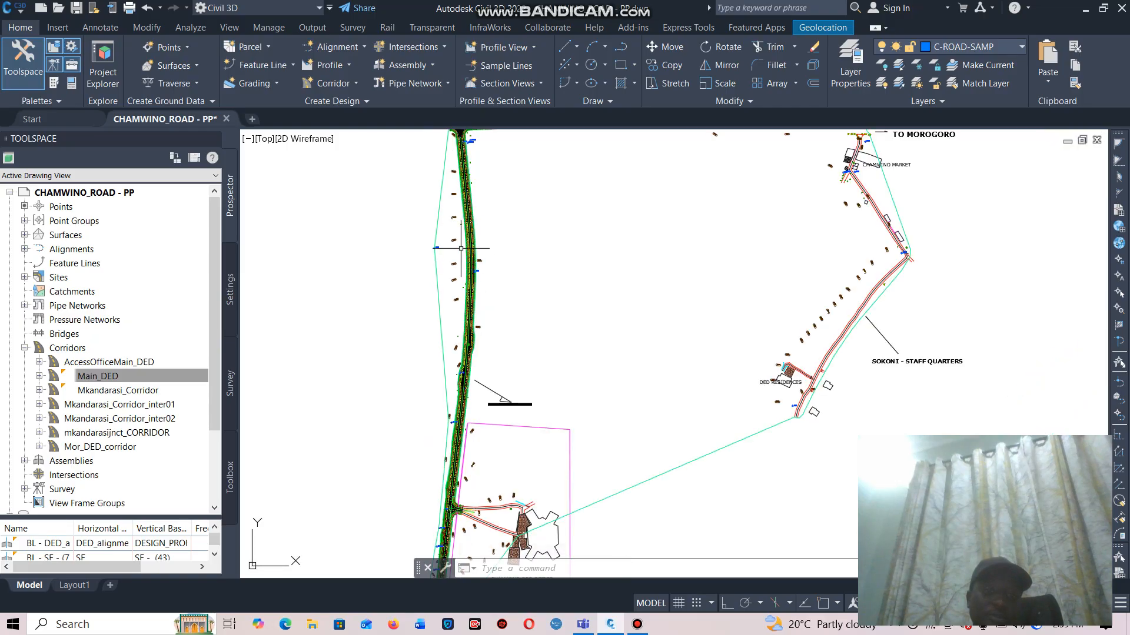
{"action": "scroll", "coordinate": [439, 242], "scroll_direction": "down", "scroll_amount": 3}
{"action": "scroll", "coordinate": [447, 257], "scroll_direction": "up", "scroll_amount": 3}
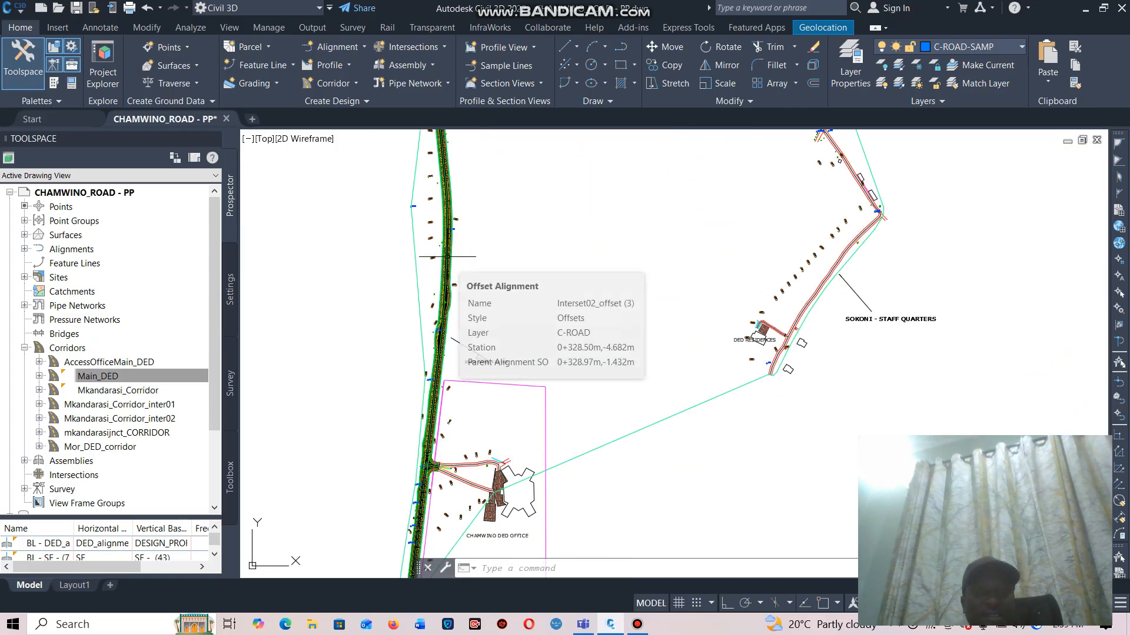
{"action": "scroll", "coordinate": [448, 256], "scroll_direction": "down", "scroll_amount": 3}
{"action": "scroll", "coordinate": [445, 259], "scroll_direction": "up", "scroll_amount": 1}
{"action": "scroll", "coordinate": [447, 257], "scroll_direction": "down", "scroll_amount": 2}
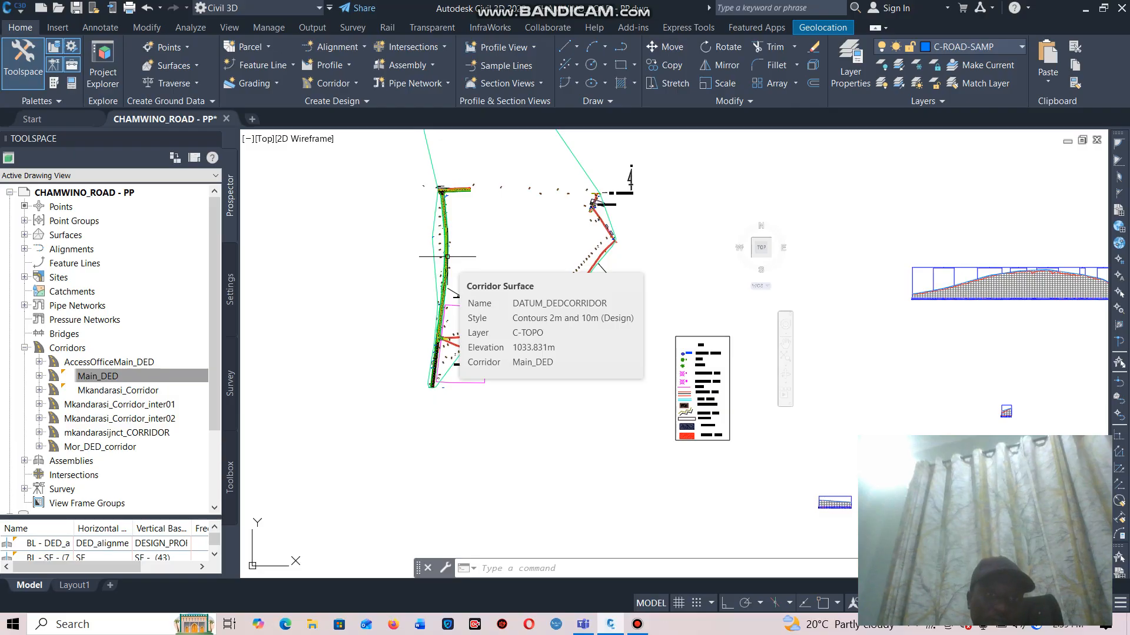
{"action": "scroll", "coordinate": [454, 224], "scroll_direction": "down", "scroll_amount": 2}
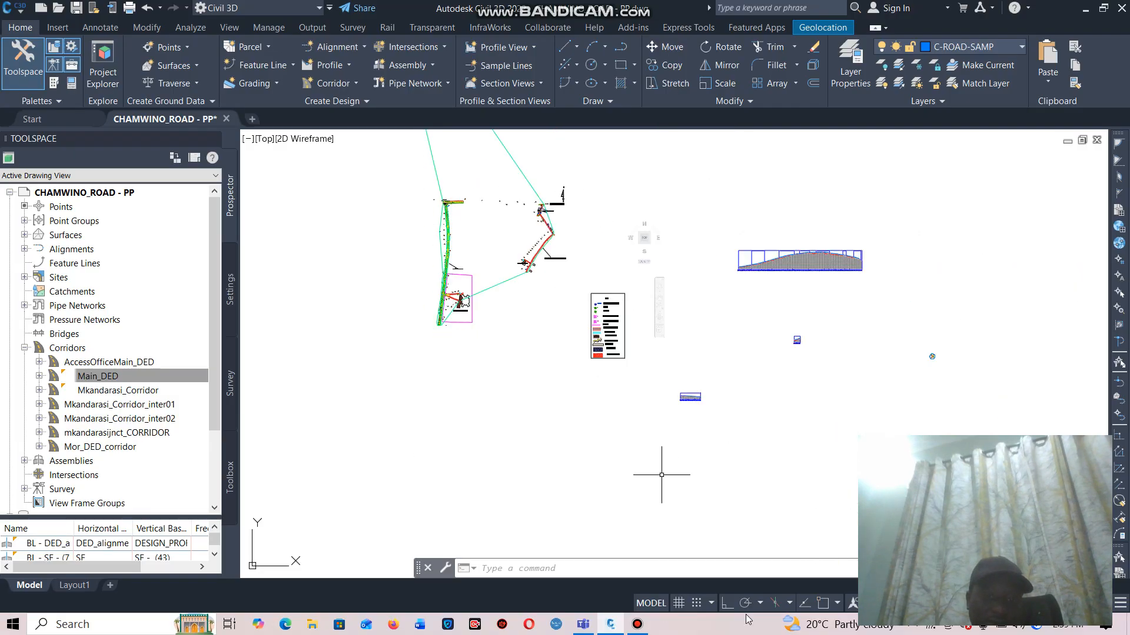
{"action": "left_click", "coordinate": [645, 623]}
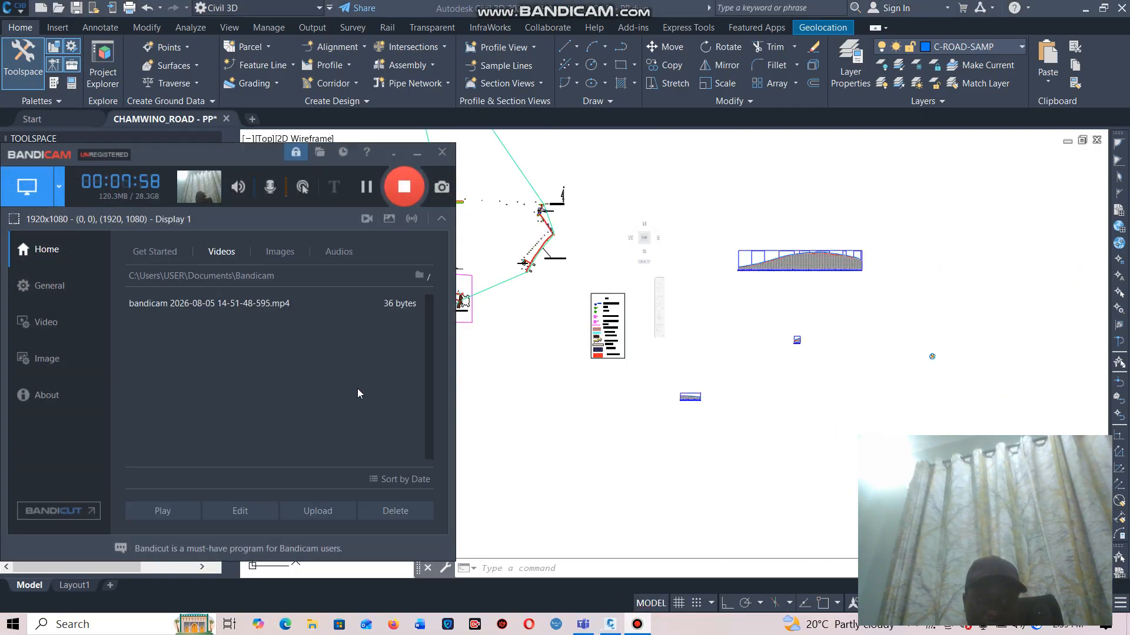